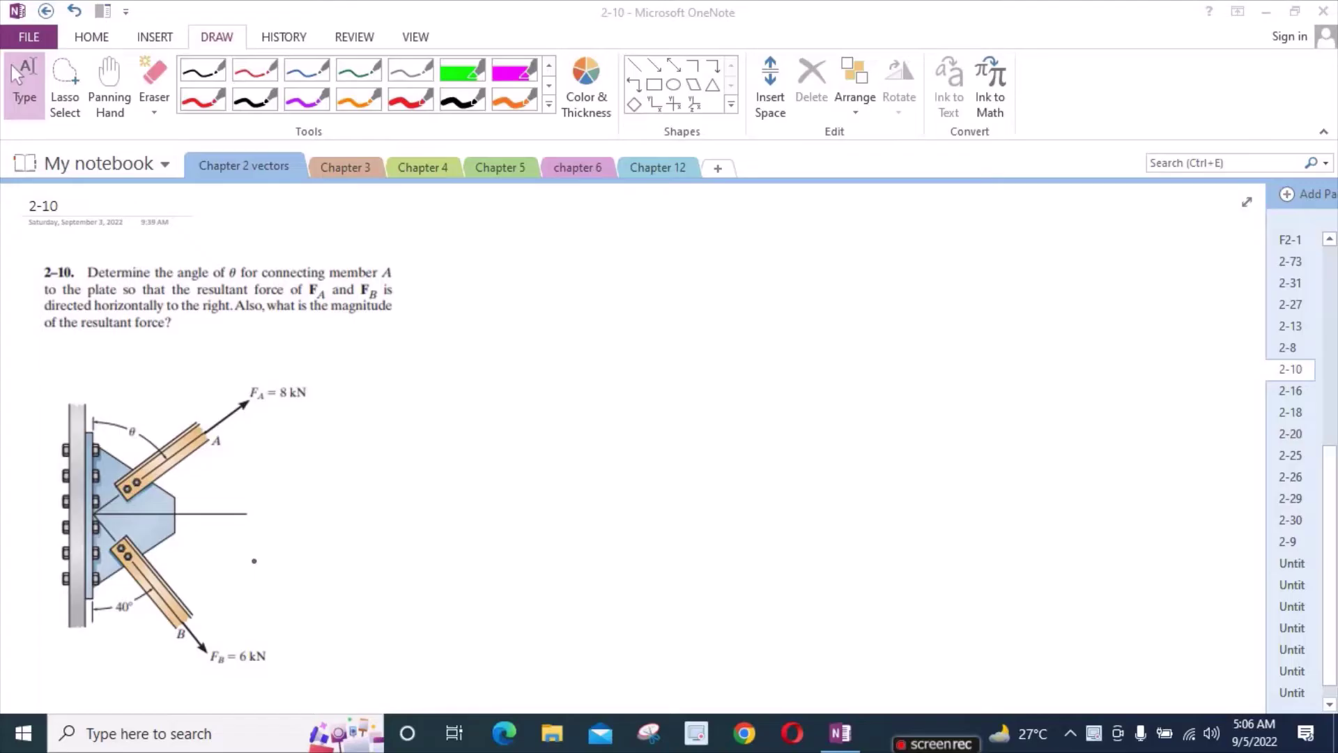
# Draw a horizontal resultant arrow, then thin red arrows from the F_A and F_B tips onto it.
pyautogui.click(654, 67)
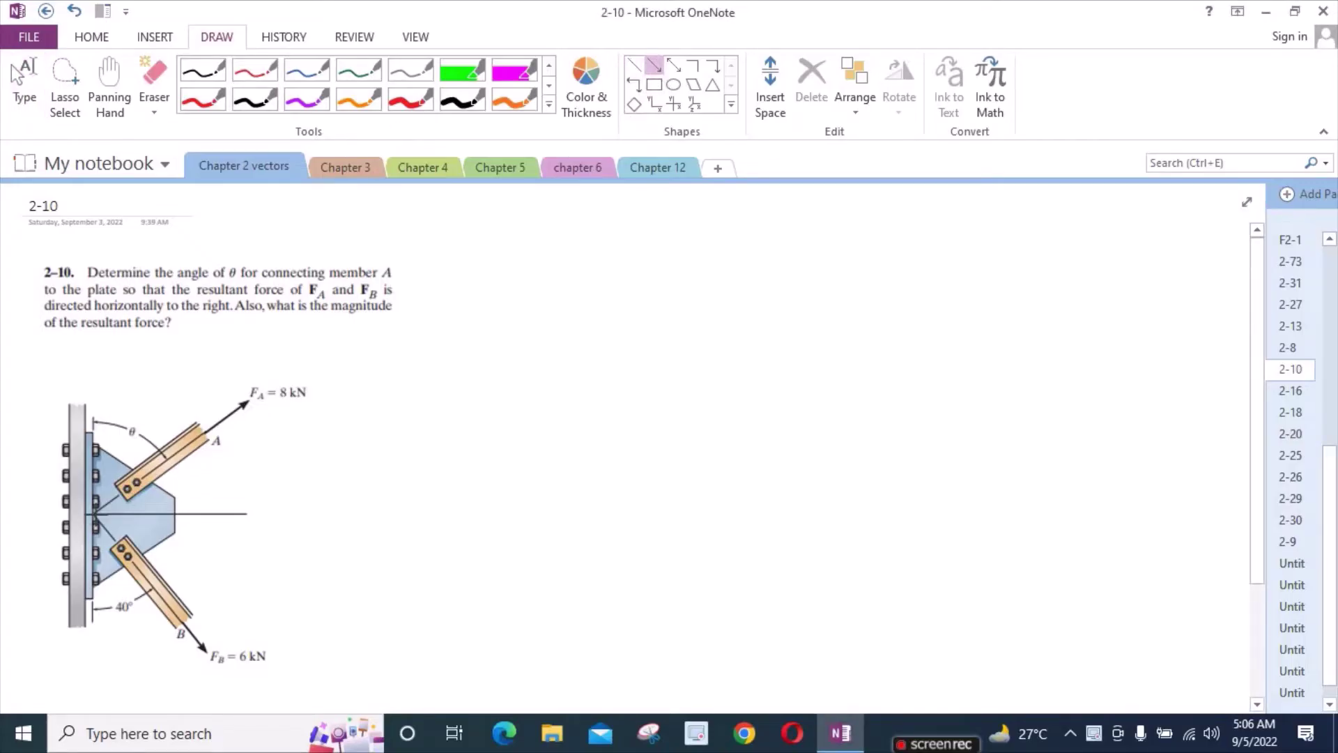
pyautogui.moveTo(96, 513); pyautogui.dragTo(512, 515)
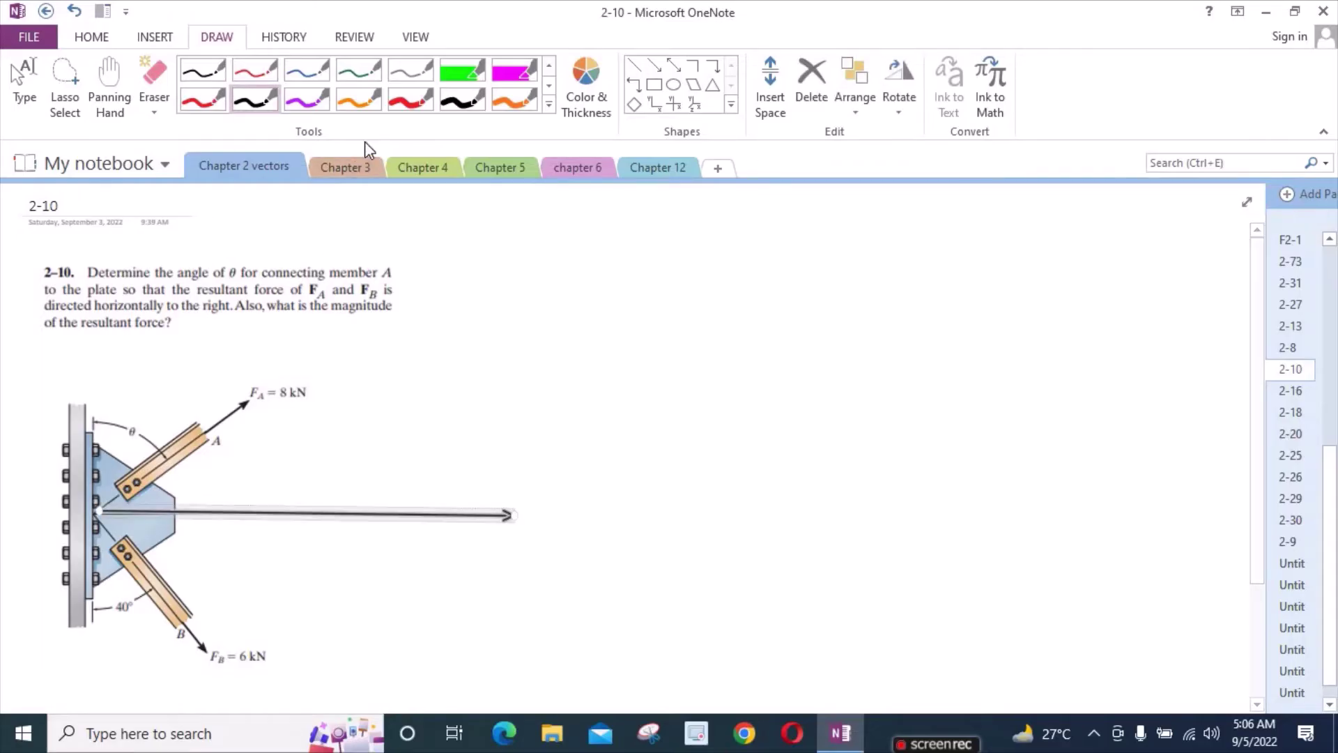
pyautogui.click(418, 105)
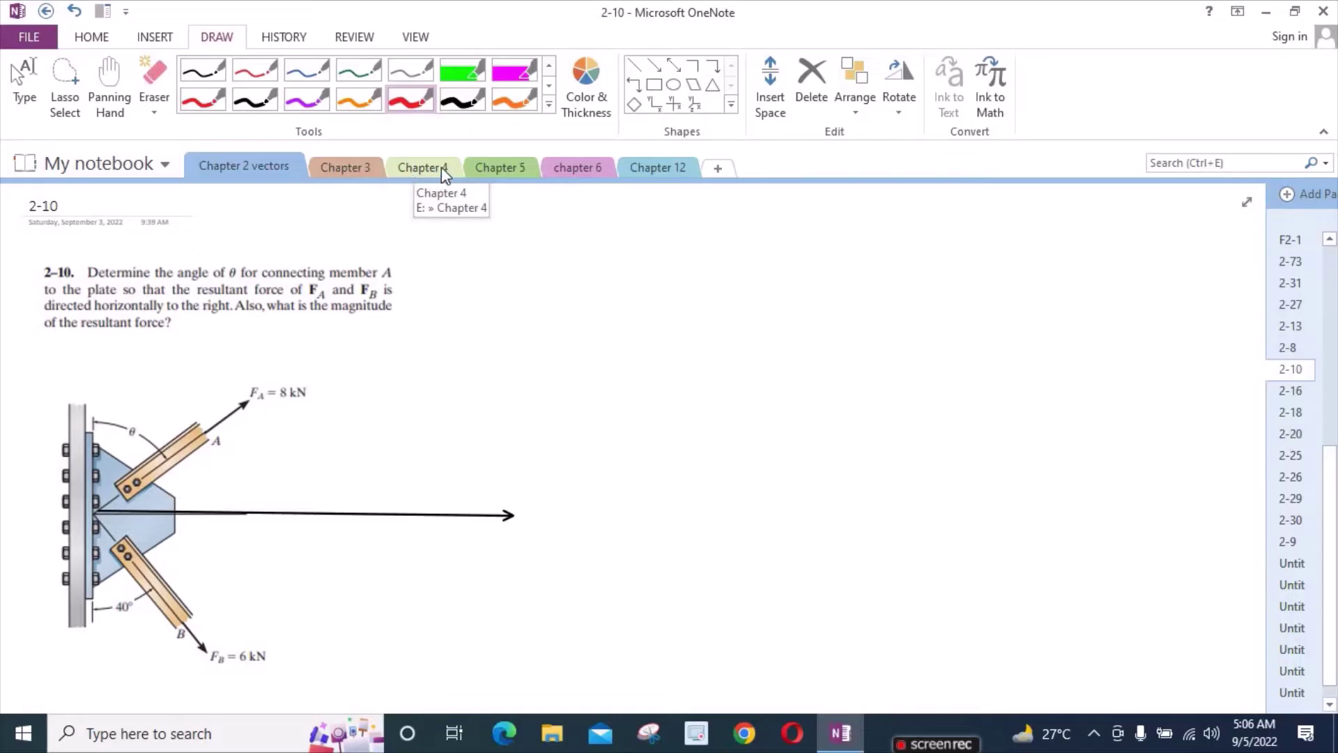
pyautogui.click(210, 108)
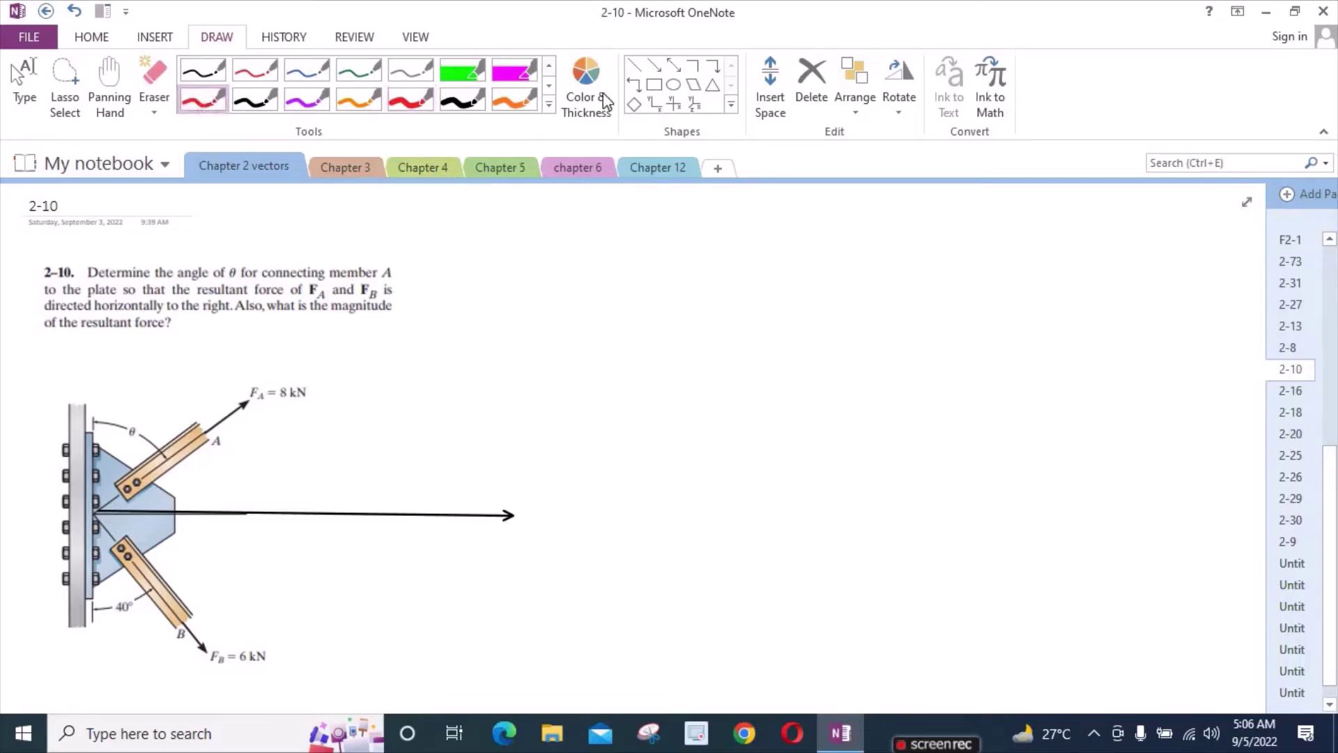
pyautogui.click(654, 65)
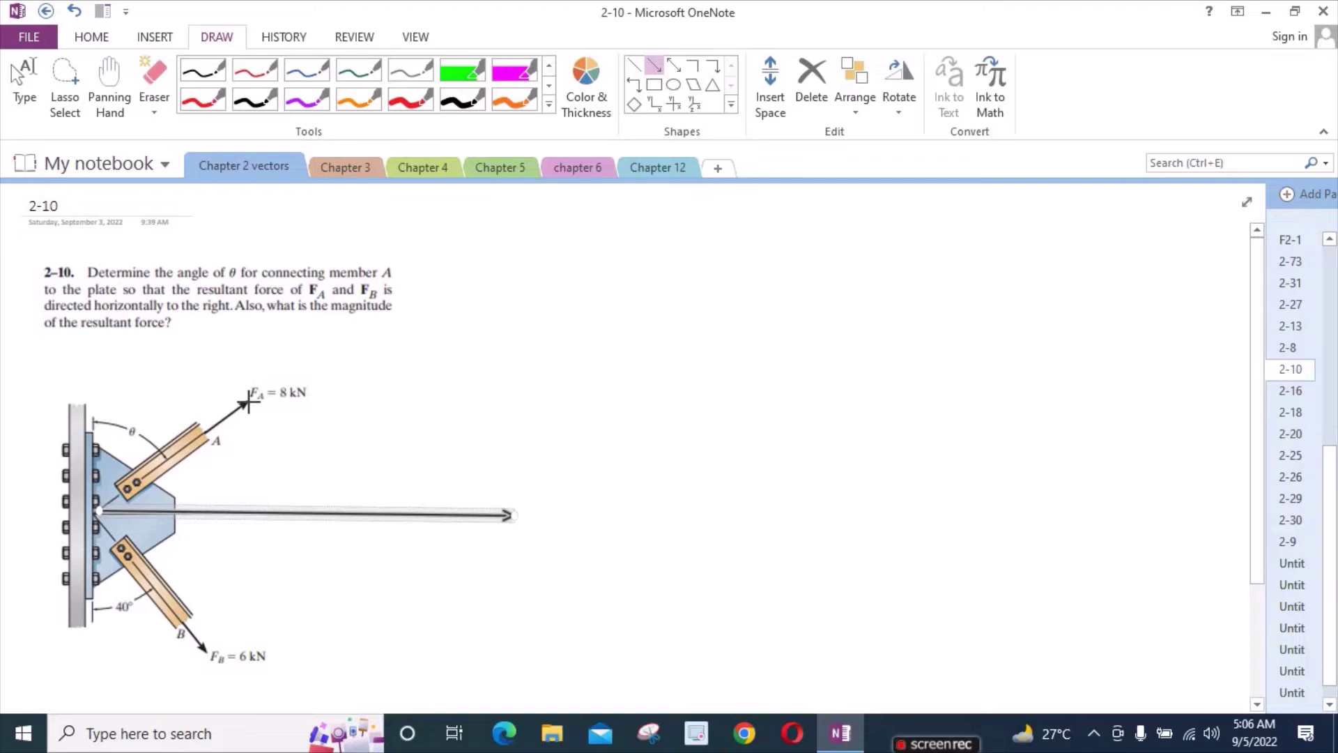
pyautogui.moveTo(245, 396)
pyautogui.mouseDown()
pyautogui.moveTo(365, 506)
pyautogui.moveTo(410, 512)
pyautogui.moveTo(363, 517)
pyautogui.mouseUp()
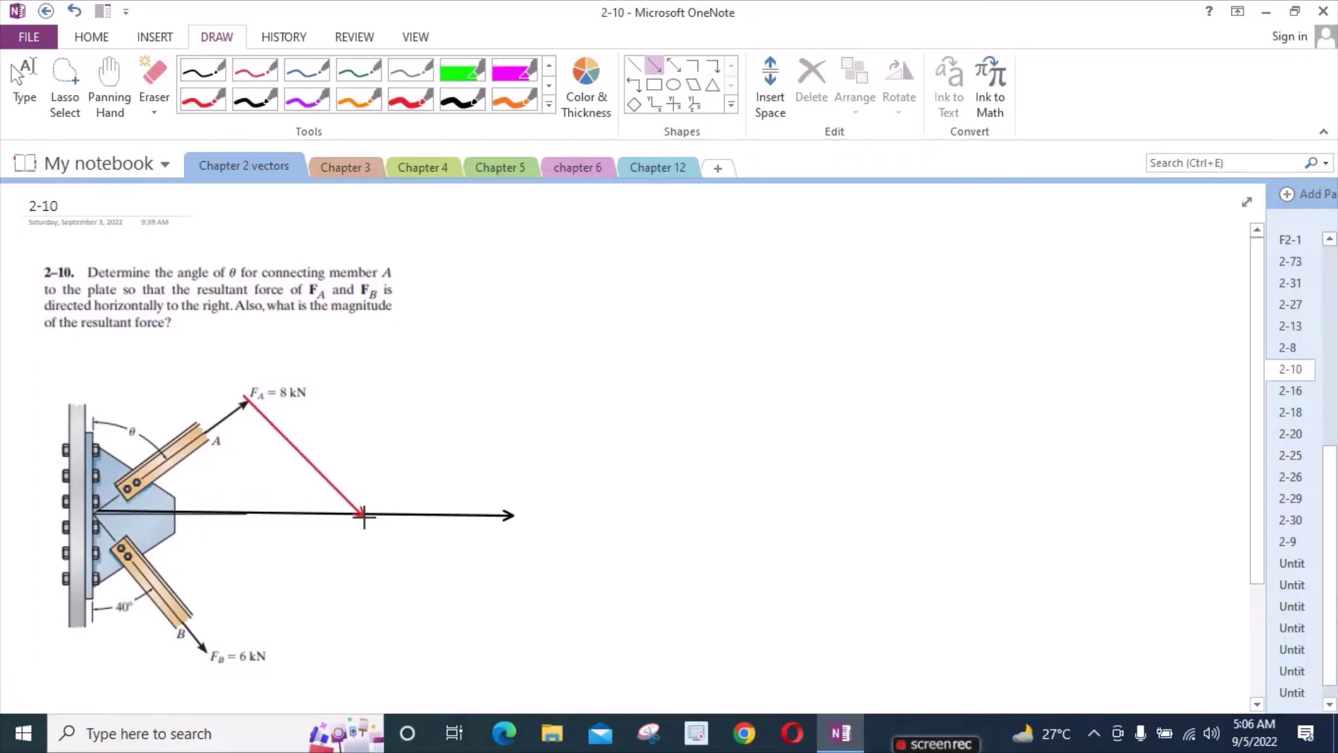
pyautogui.moveTo(363, 517); pyautogui.dragTo(362, 515)
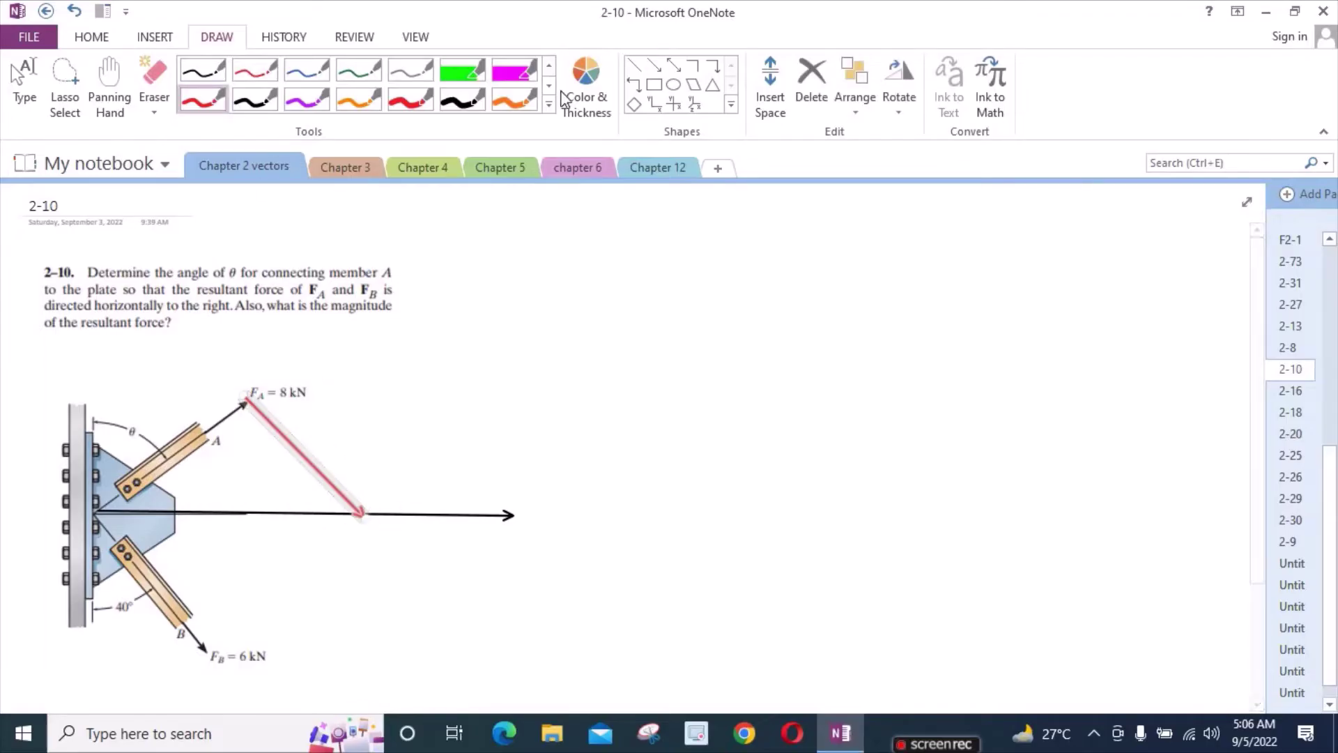
pyautogui.click(655, 70)
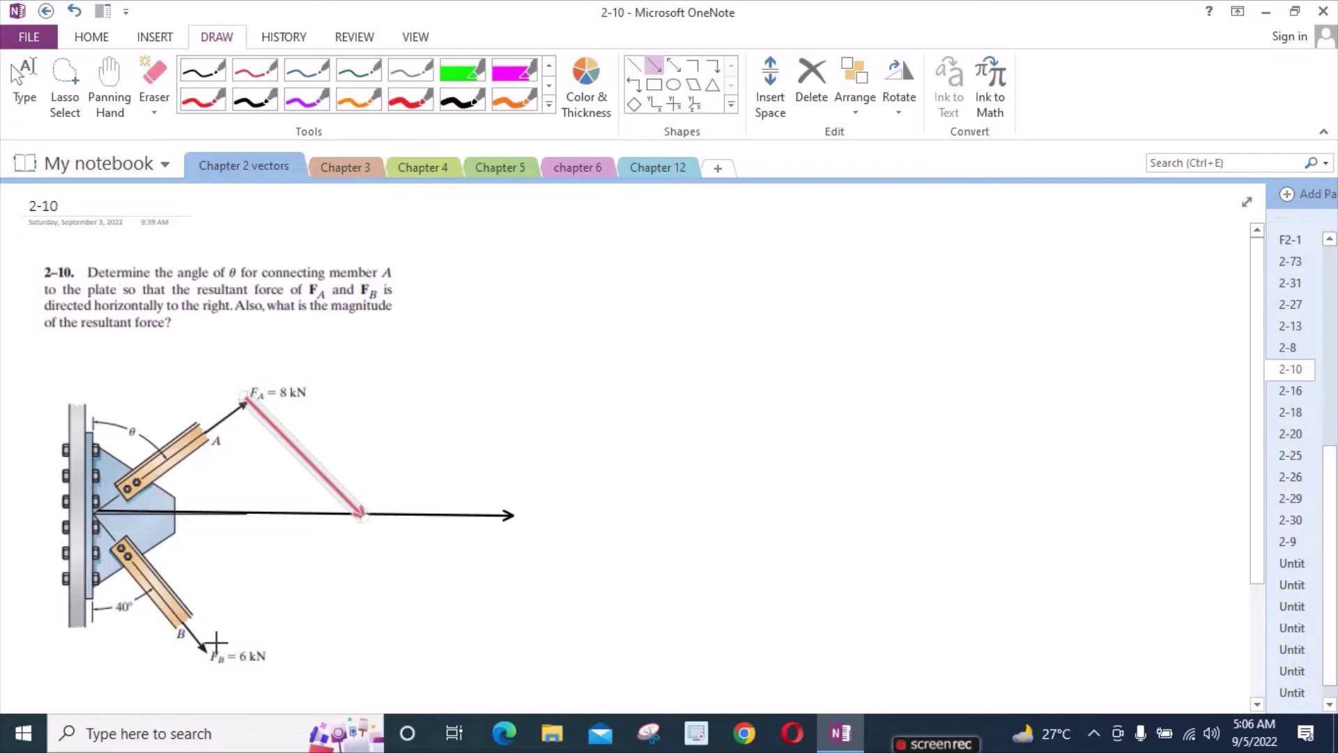
pyautogui.moveTo(204, 649); pyautogui.dragTo(361, 515)
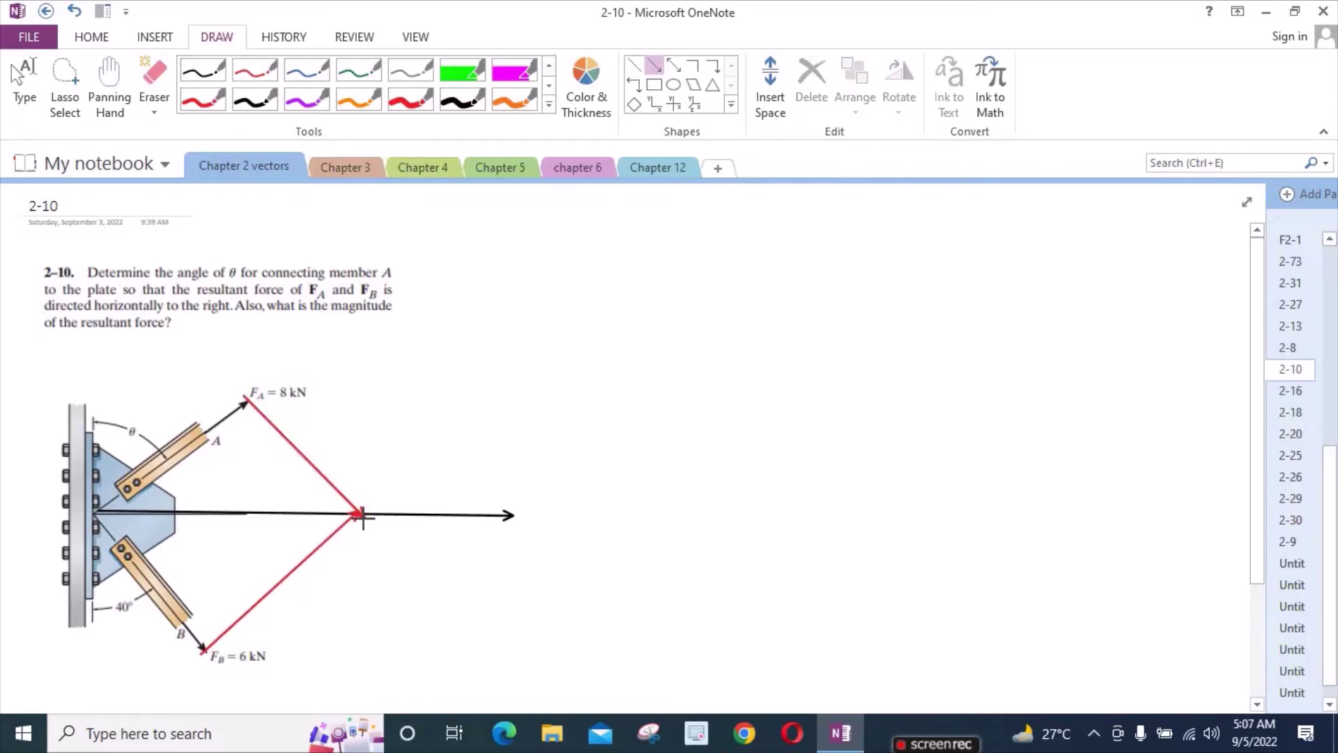
pyautogui.click(255, 99)
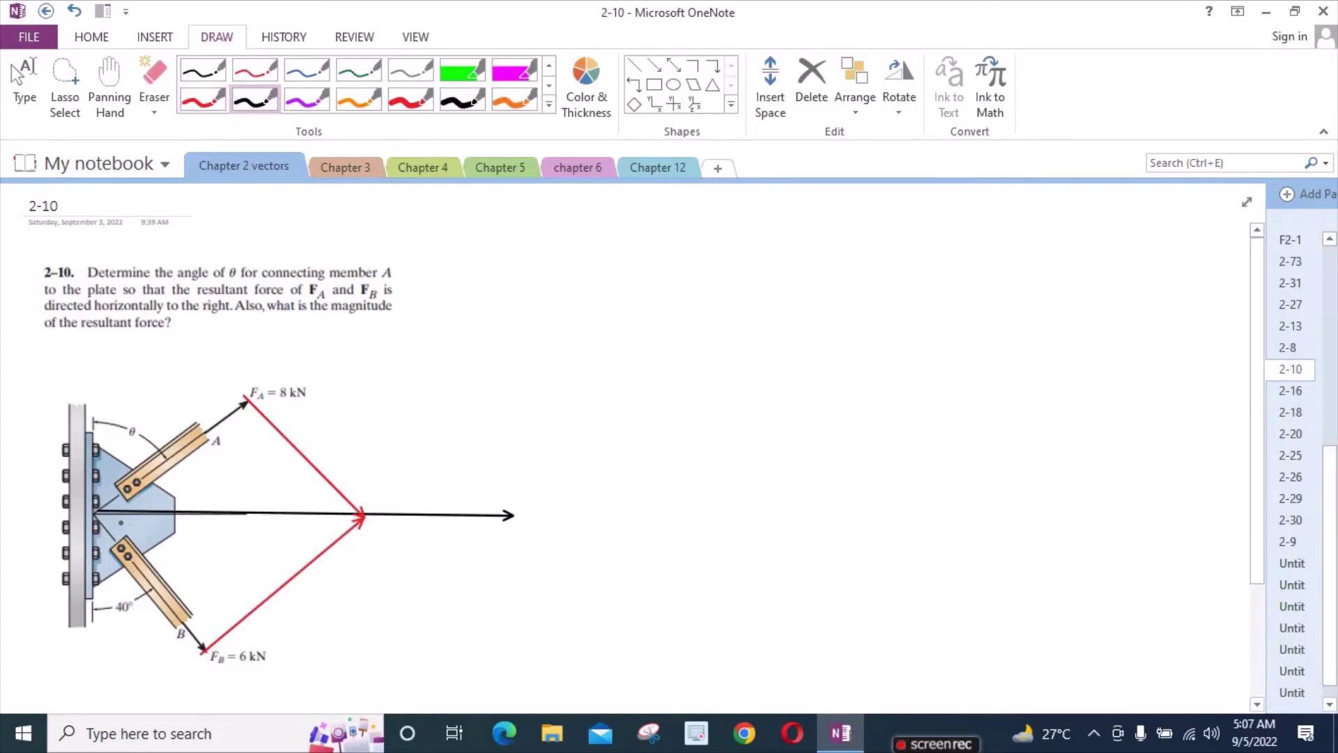
# Draw the angle arcs and label them 50°, α and φ in red.
pyautogui.moveTo(121, 515); pyautogui.dragTo(107, 537)
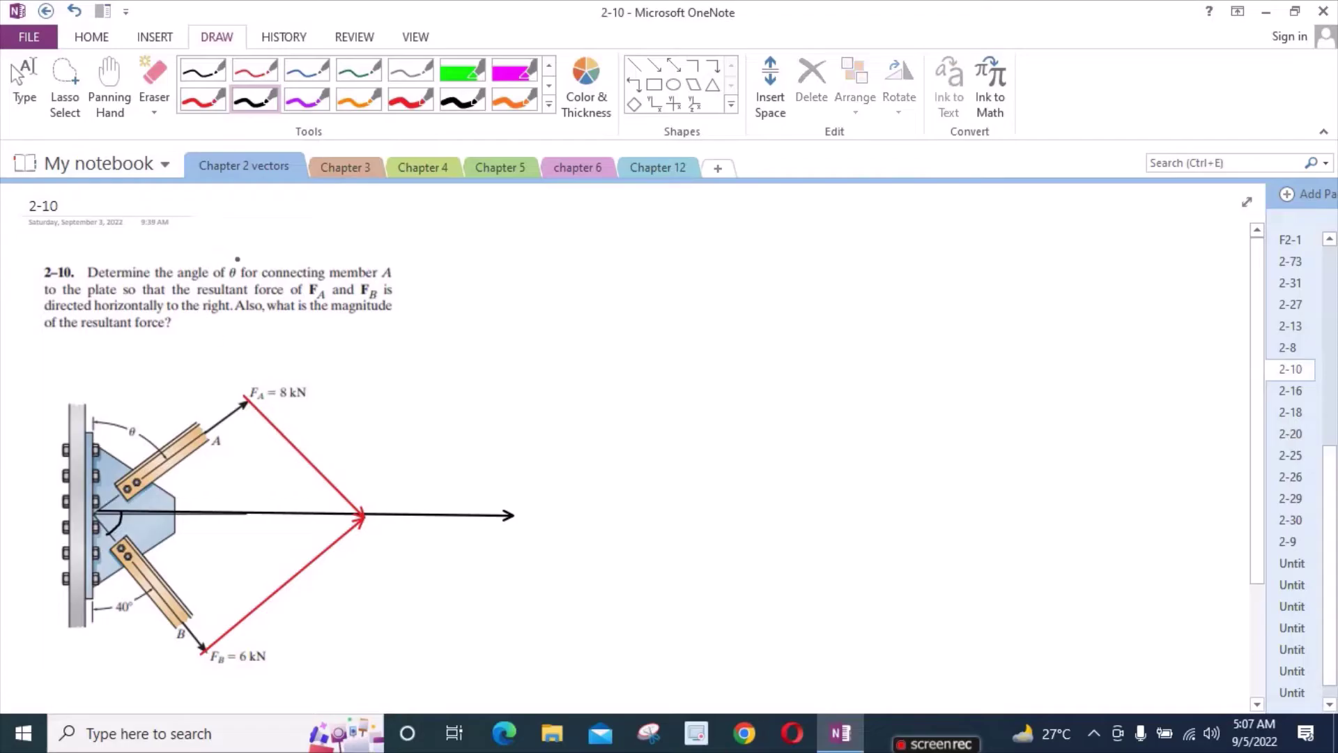
pyautogui.click(200, 101)
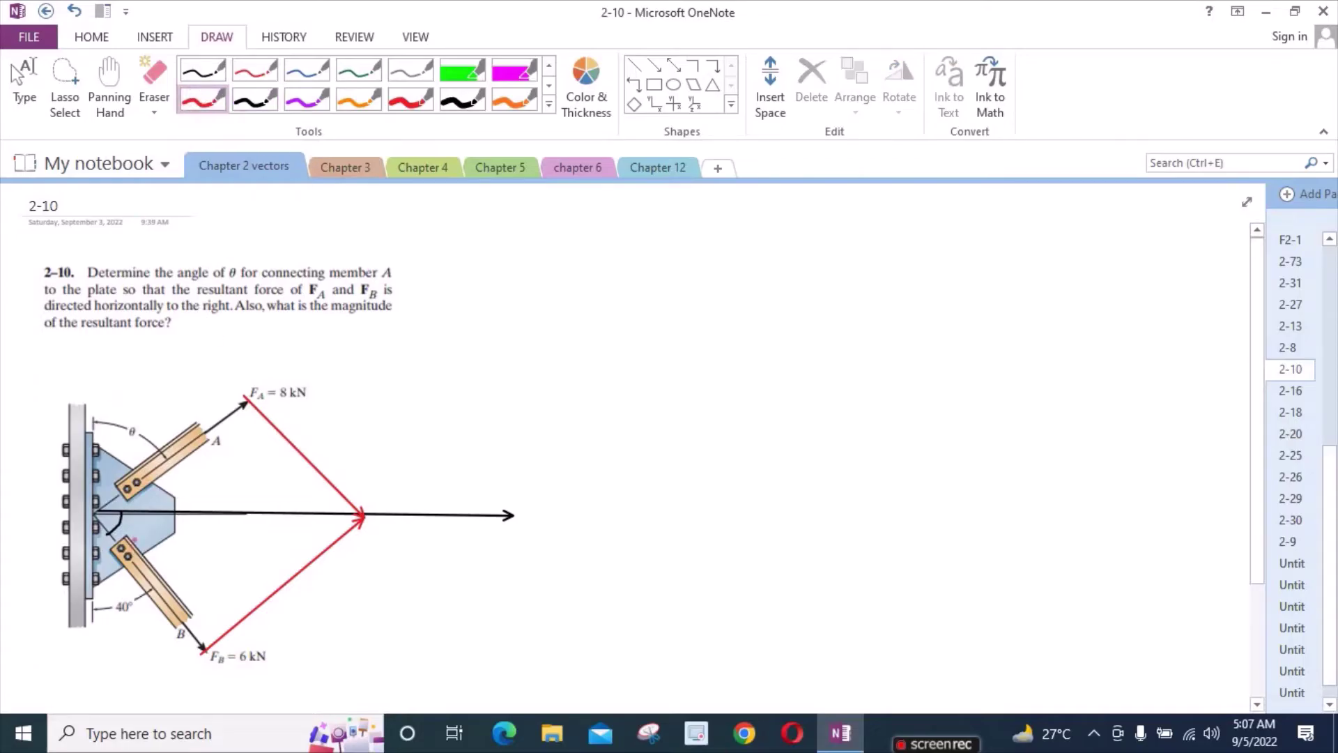
pyautogui.moveTo(132, 530)
pyautogui.mouseDown()
pyautogui.moveTo(135, 542)
pyautogui.moveTo(149, 533)
pyautogui.mouseUp()
pyautogui.moveTo(156, 525); pyautogui.dragTo(157, 525)
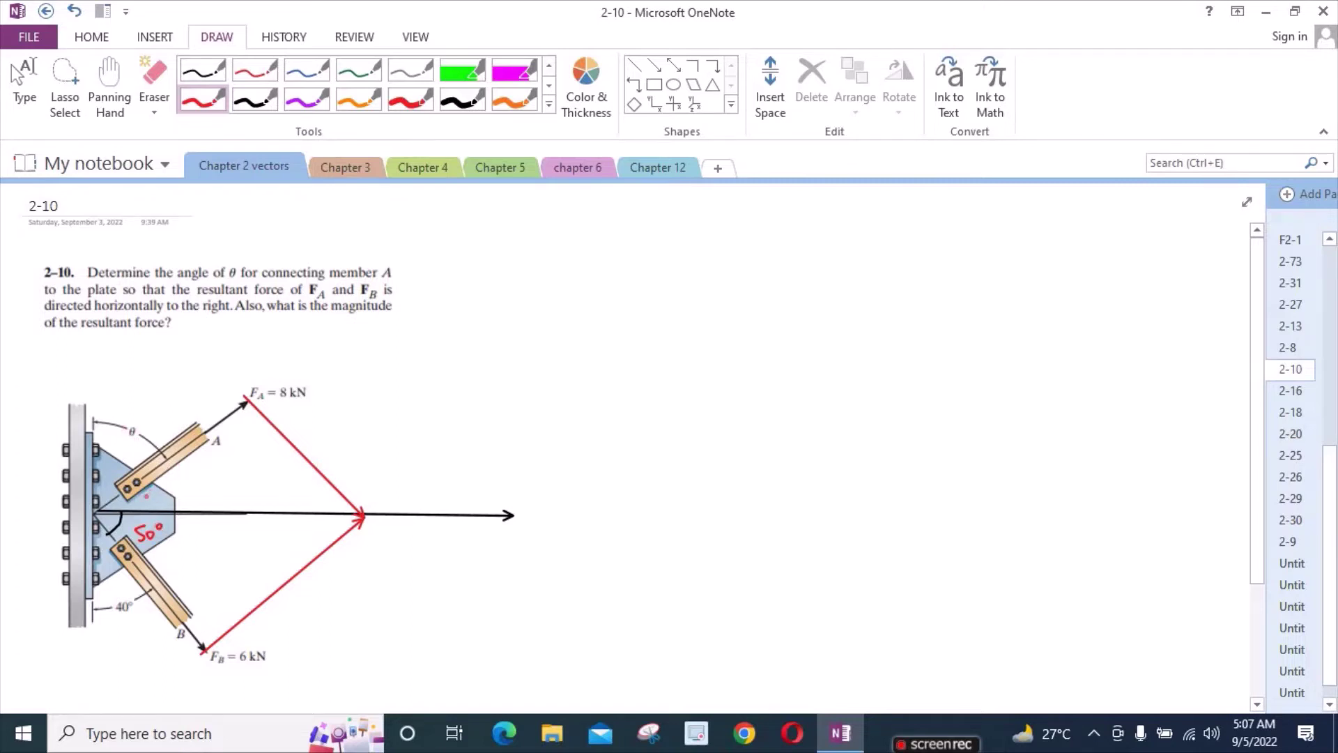
pyautogui.moveTo(138, 482)
pyautogui.mouseDown()
pyautogui.moveTo(144, 513)
pyautogui.moveTo(164, 496)
pyautogui.moveTo(218, 503)
pyautogui.moveTo(228, 488)
pyautogui.moveTo(242, 503)
pyautogui.mouseUp()
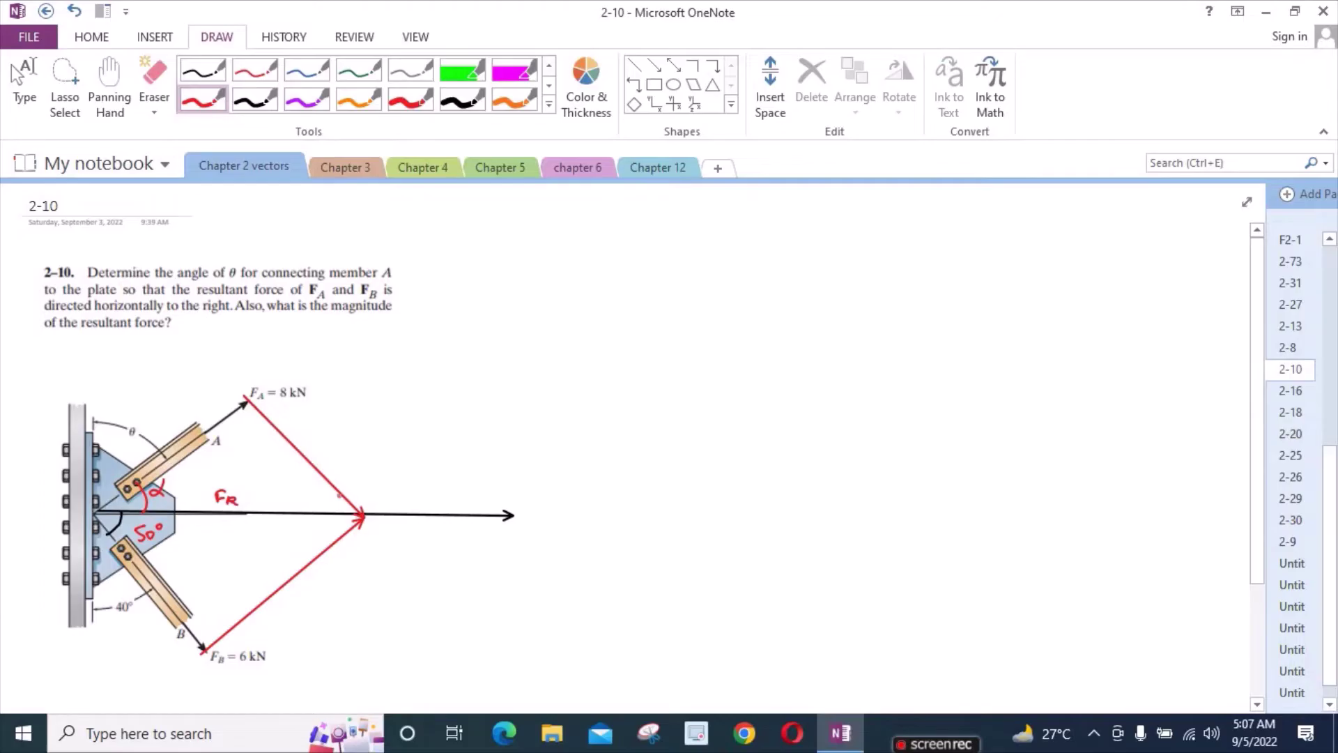
pyautogui.moveTo(333, 488)
pyautogui.mouseDown()
pyautogui.moveTo(323, 509)
pyautogui.moveTo(296, 502)
pyautogui.moveTo(308, 492)
pyautogui.mouseUp()
pyautogui.moveTo(311, 482)
pyautogui.mouseDown()
pyautogui.moveTo(337, 534)
pyautogui.moveTo(298, 530)
pyautogui.mouseUp()
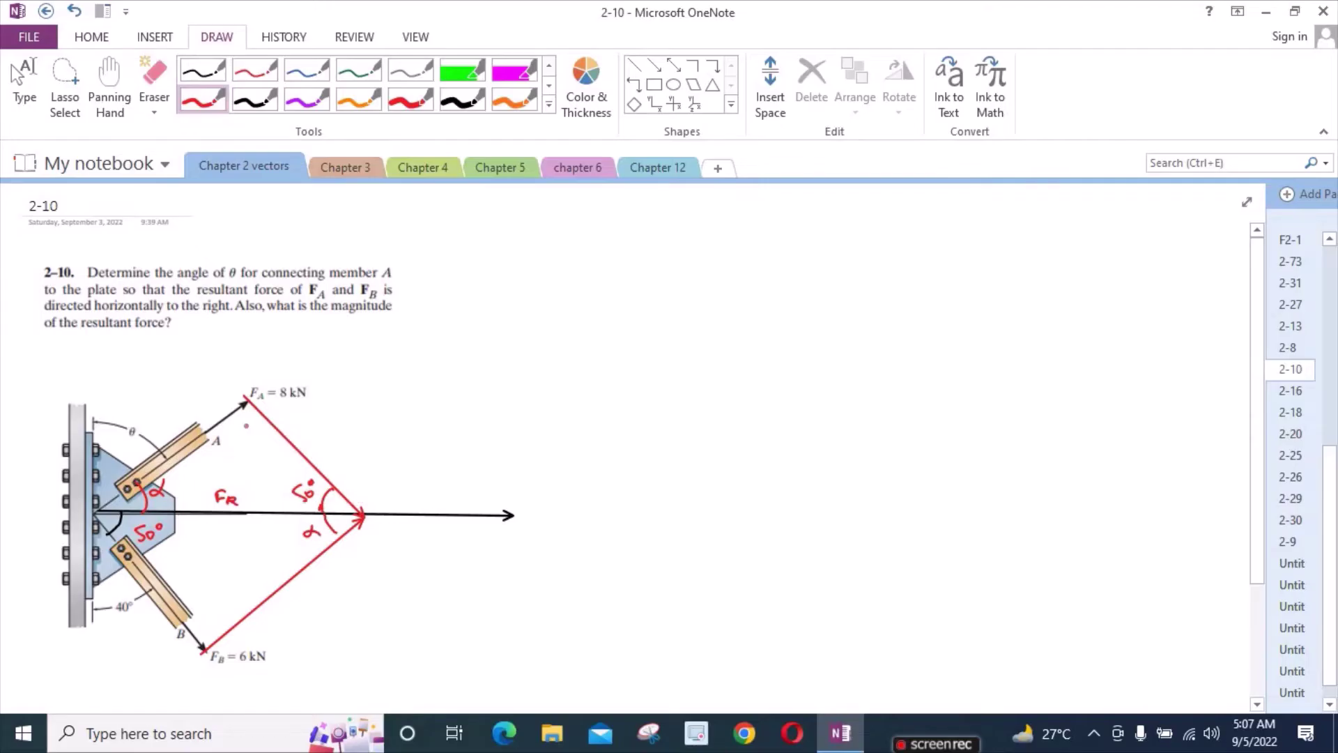
pyautogui.moveTo(224, 421)
pyautogui.mouseDown()
pyautogui.moveTo(265, 424)
pyautogui.moveTo(239, 462)
pyautogui.mouseUp()
pyautogui.moveTo(230, 625)
pyautogui.mouseDown()
pyautogui.moveTo(192, 638)
pyautogui.moveTo(222, 609)
pyautogui.moveTo(212, 619)
pyautogui.mouseUp()
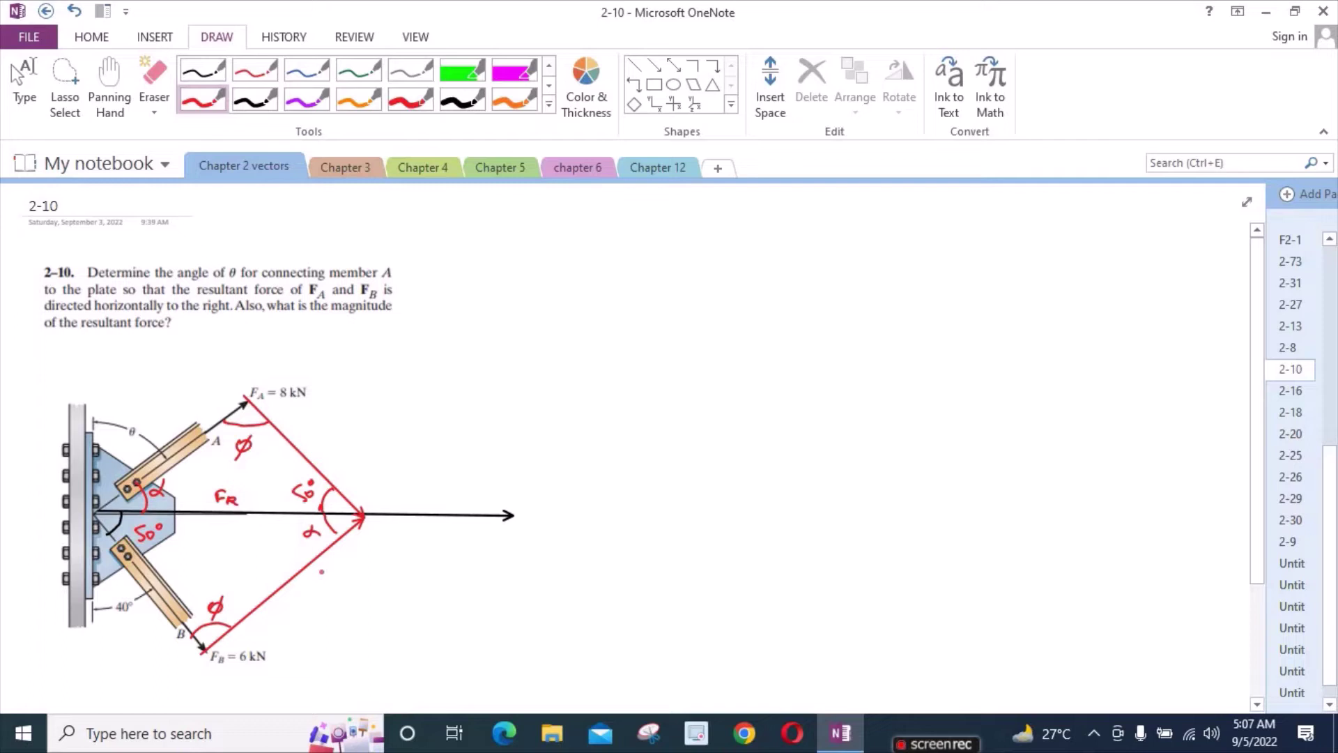
# Label the red sides FB = 6 kN and FA = 8 kN.
pyautogui.moveTo(315, 434)
pyautogui.mouseDown()
pyautogui.moveTo(318, 445)
pyautogui.moveTo(325, 426)
pyautogui.moveTo(332, 443)
pyautogui.mouseUp()
pyautogui.moveTo(296, 595); pyautogui.dragTo(293, 615)
pyautogui.moveTo(297, 595); pyautogui.dragTo(327, 604)
pyautogui.moveTo(321, 609); pyautogui.dragTo(329, 608)
pyautogui.moveTo(346, 430); pyautogui.dragTo(391, 431)
pyautogui.moveTo(399, 416)
pyautogui.mouseDown()
pyautogui.moveTo(396, 427)
pyautogui.moveTo(419, 416)
pyautogui.mouseUp()
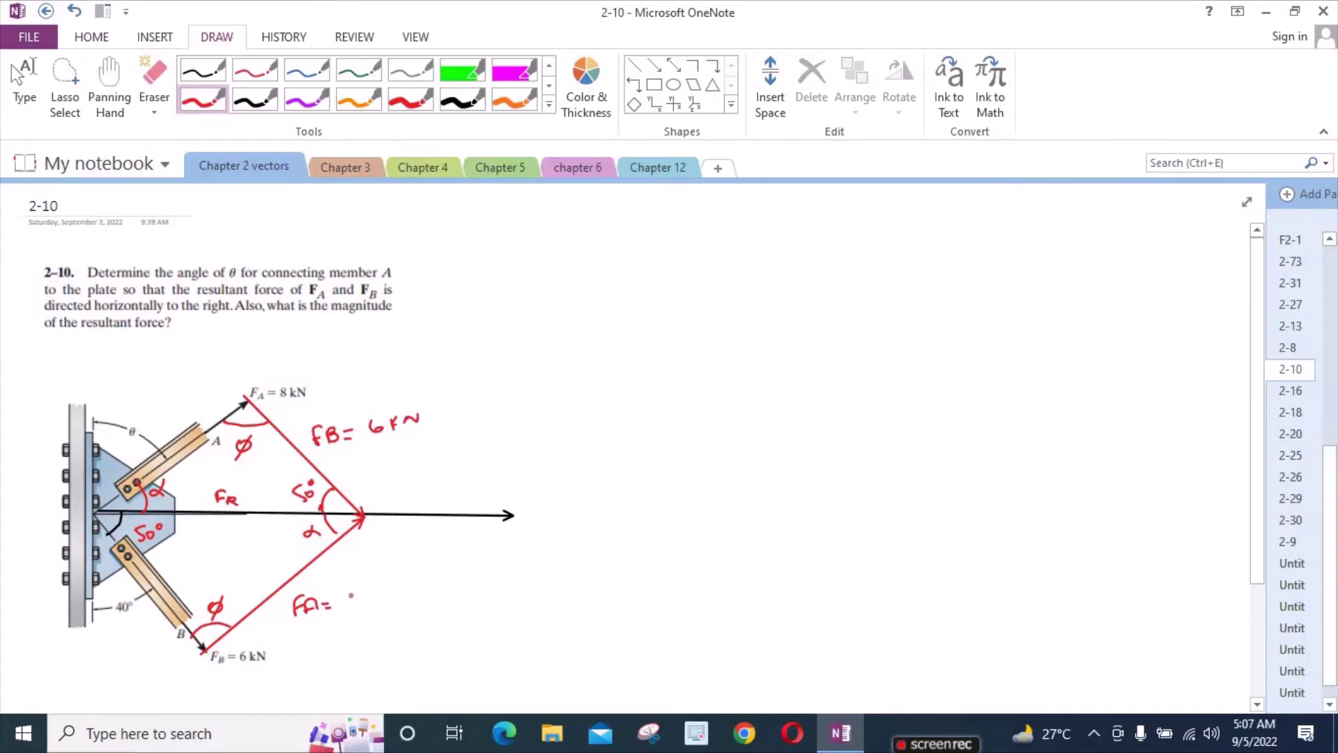
pyautogui.moveTo(350, 590); pyautogui.dragTo(368, 604)
pyautogui.moveTo(381, 586)
pyautogui.mouseDown()
pyautogui.moveTo(380, 600)
pyautogui.moveTo(401, 595)
pyautogui.moveTo(409, 577)
pyautogui.mouseUp()
# In black, write the α heading and the sine rule sin α/6 = sin 50°/8.
pyautogui.click(255, 99)
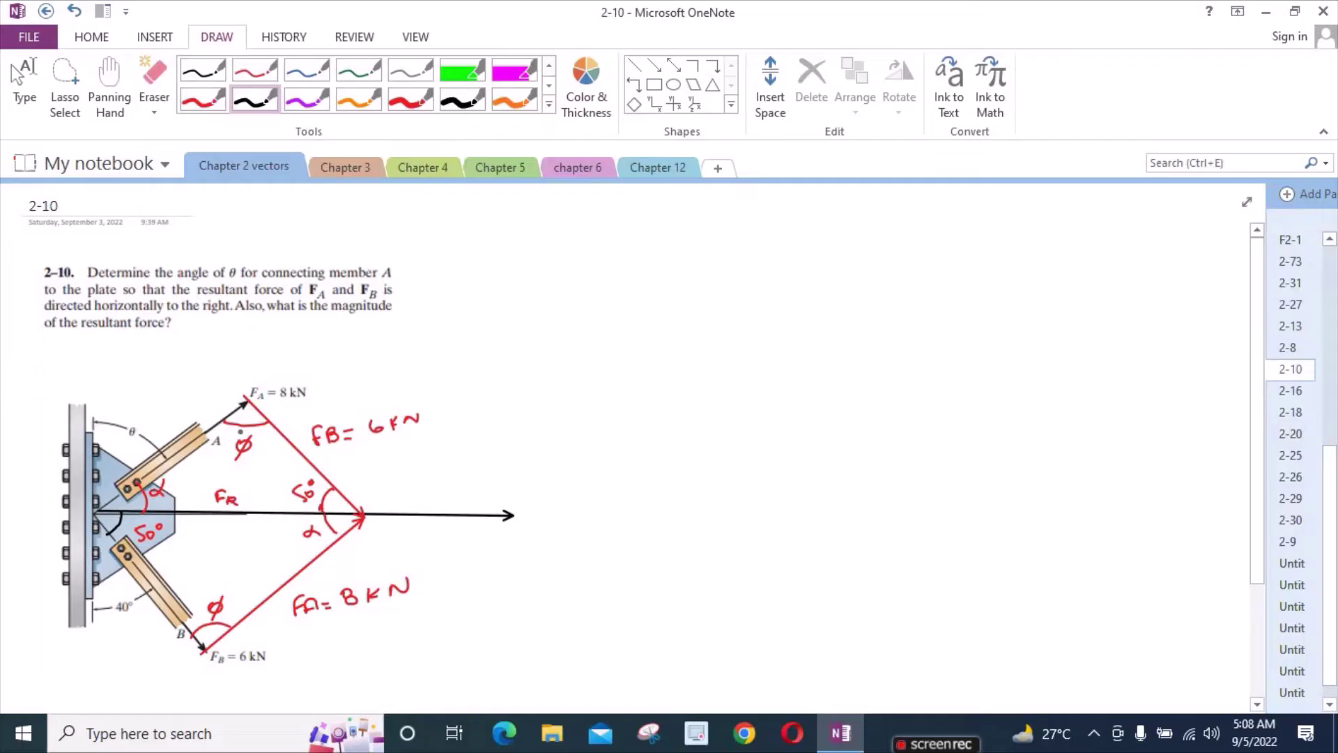
pyautogui.moveTo(594, 214)
pyautogui.mouseDown()
pyautogui.moveTo(596, 224)
pyautogui.moveTo(689, 223)
pyautogui.mouseUp()
pyautogui.moveTo(593, 269)
pyautogui.mouseDown()
pyautogui.moveTo(583, 285)
pyautogui.moveTo(652, 276)
pyautogui.mouseUp()
pyautogui.moveTo(576, 296)
pyautogui.mouseDown()
pyautogui.moveTo(672, 290)
pyautogui.moveTo(618, 328)
pyautogui.moveTo(631, 325)
pyautogui.mouseUp()
pyautogui.moveTo(705, 277); pyautogui.dragTo(713, 281)
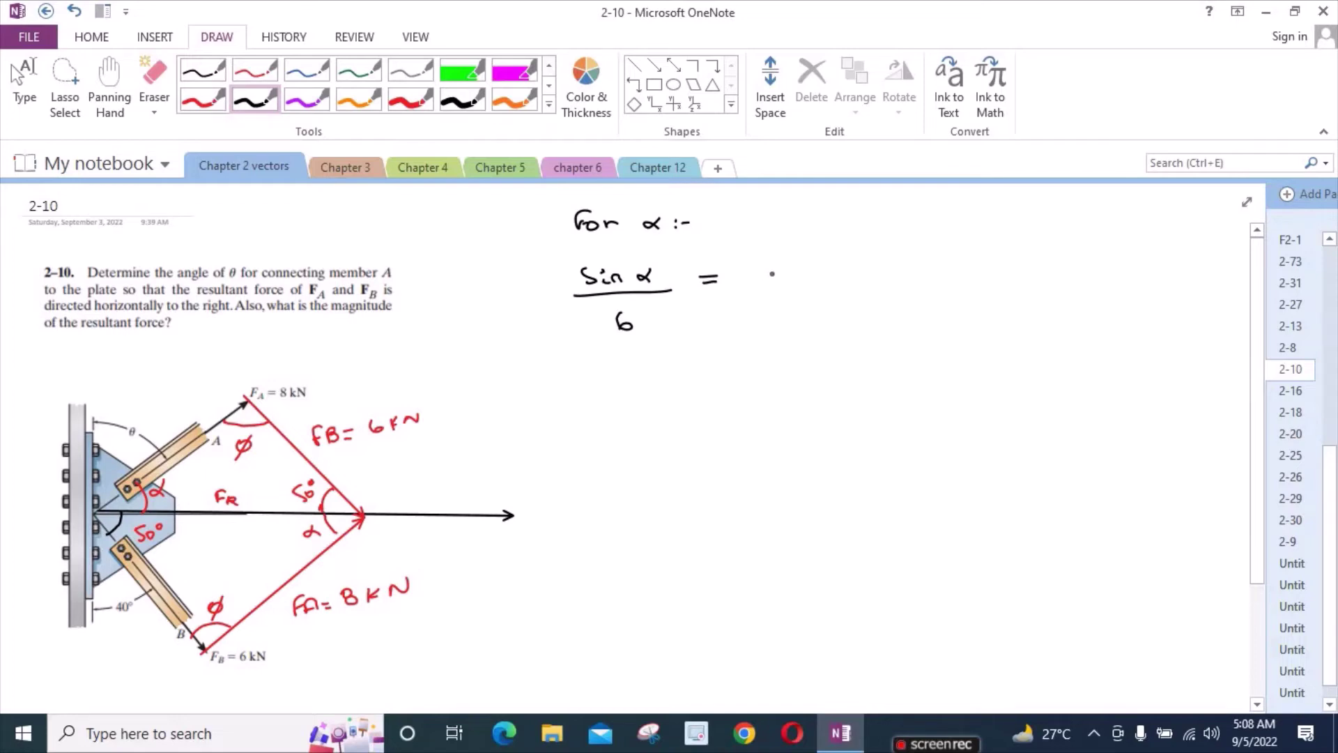
pyautogui.moveTo(763, 269)
pyautogui.mouseDown()
pyautogui.moveTo(754, 280)
pyautogui.moveTo(776, 280)
pyautogui.mouseUp()
pyautogui.click(779, 263)
pyautogui.moveTo(787, 279); pyautogui.dragTo(824, 280)
pyautogui.moveTo(827, 264); pyautogui.dragTo(851, 260)
pyautogui.moveTo(755, 286); pyautogui.dragTo(852, 282)
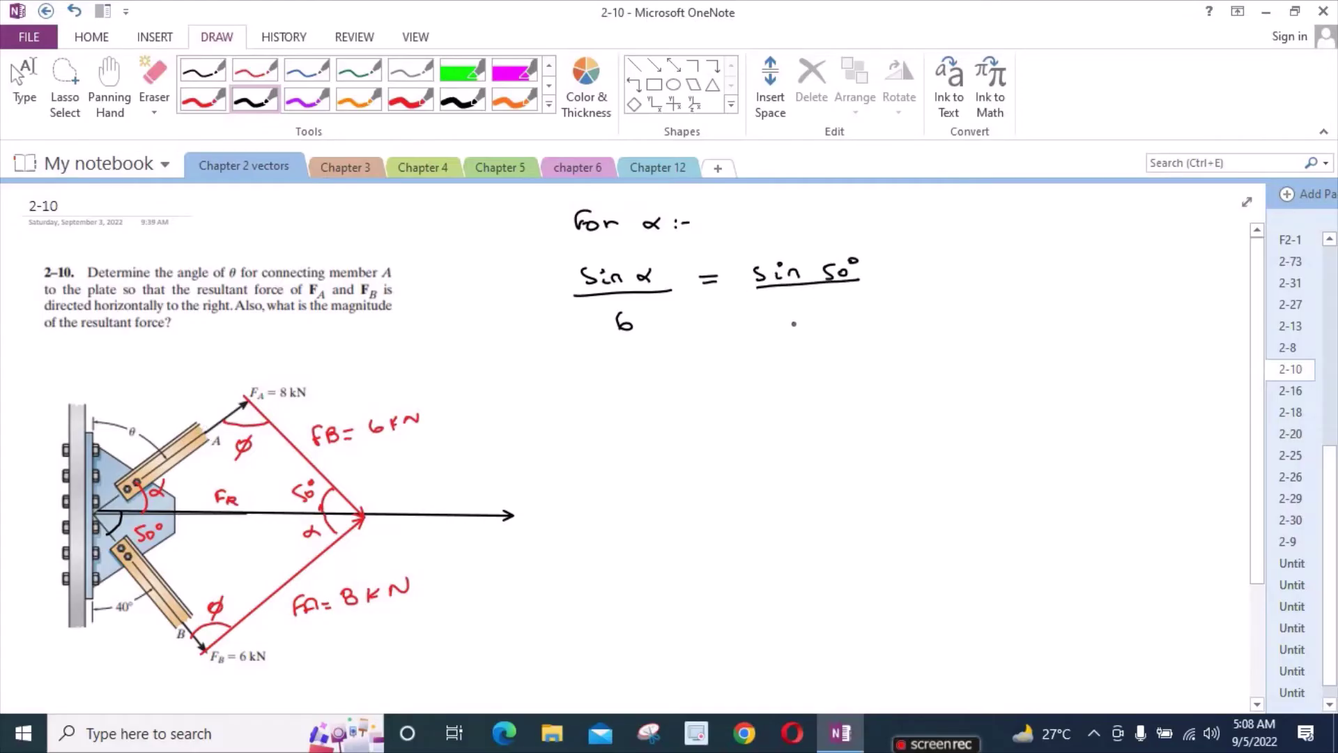
pyautogui.moveTo(804, 312)
pyautogui.mouseDown()
pyautogui.moveTo(791, 321)
pyautogui.moveTo(803, 327)
pyautogui.moveTo(798, 314)
pyautogui.mouseUp()
# Write α = 35.07° below the equation and box it.
pyautogui.moveTo(623, 369)
pyautogui.mouseDown()
pyautogui.moveTo(641, 362)
pyautogui.moveTo(642, 376)
pyautogui.mouseUp()
pyautogui.moveTo(652, 366); pyautogui.dragTo(666, 374)
pyautogui.moveTo(694, 359); pyautogui.dragTo(708, 376)
pyautogui.moveTo(713, 359)
pyautogui.mouseDown()
pyautogui.moveTo(752, 376)
pyautogui.moveTo(770, 358)
pyautogui.mouseUp()
pyautogui.click(723, 372)
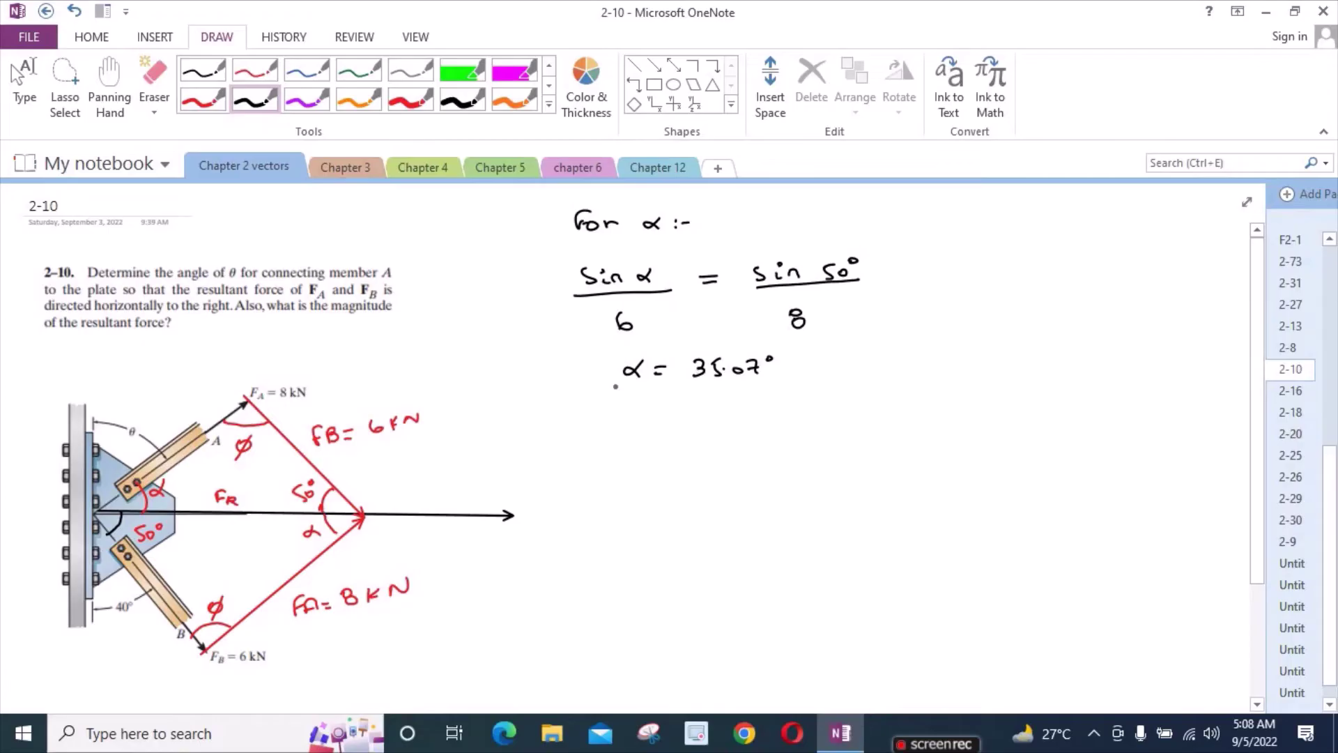
pyautogui.moveTo(615, 380)
pyautogui.mouseDown()
pyautogui.moveTo(626, 351)
pyautogui.moveTo(794, 346)
pyautogui.moveTo(789, 380)
pyautogui.moveTo(614, 385)
pyautogui.moveTo(618, 438)
pyautogui.moveTo(633, 416)
pyautogui.mouseUp()
# Write the 'for θ' heading and the equation θ = 90° − 35.07°.
pyautogui.moveTo(631, 427); pyautogui.dragTo(715, 426)
pyautogui.click(697, 423)
pyautogui.click(698, 429)
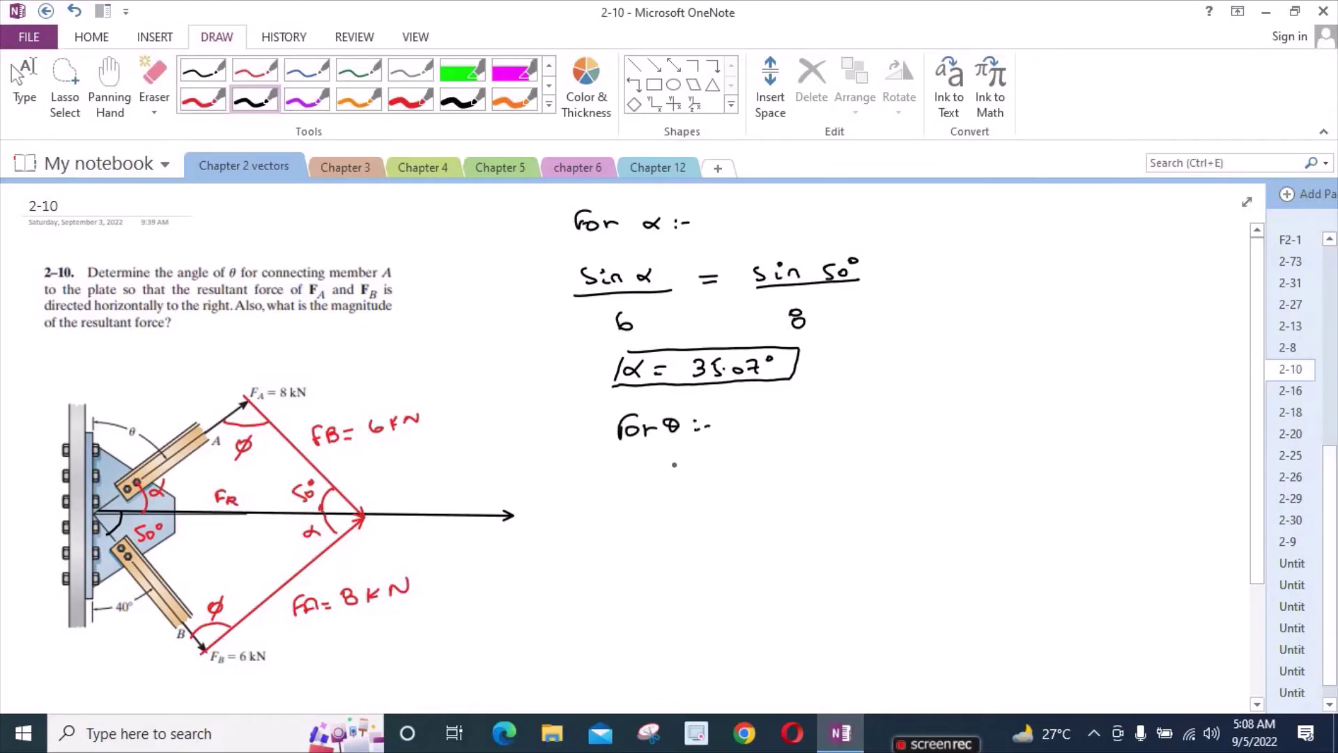
pyautogui.moveTo(659, 464); pyautogui.dragTo(658, 476)
pyautogui.moveTo(649, 470); pyautogui.dragTo(687, 466)
pyautogui.moveTo(675, 474); pyautogui.dragTo(689, 474)
pyautogui.moveTo(715, 461)
pyautogui.mouseDown()
pyautogui.moveTo(716, 477)
pyautogui.moveTo(738, 461)
pyautogui.mouseUp()
pyautogui.moveTo(768, 470); pyautogui.dragTo(857, 465)
pyautogui.click(835, 468)
pyautogui.moveTo(861, 460); pyautogui.dragTo(876, 458)
pyautogui.moveTo(875, 458)
pyautogui.mouseDown()
pyautogui.moveTo(868, 472)
pyautogui.moveTo(888, 454)
pyautogui.mouseUp()
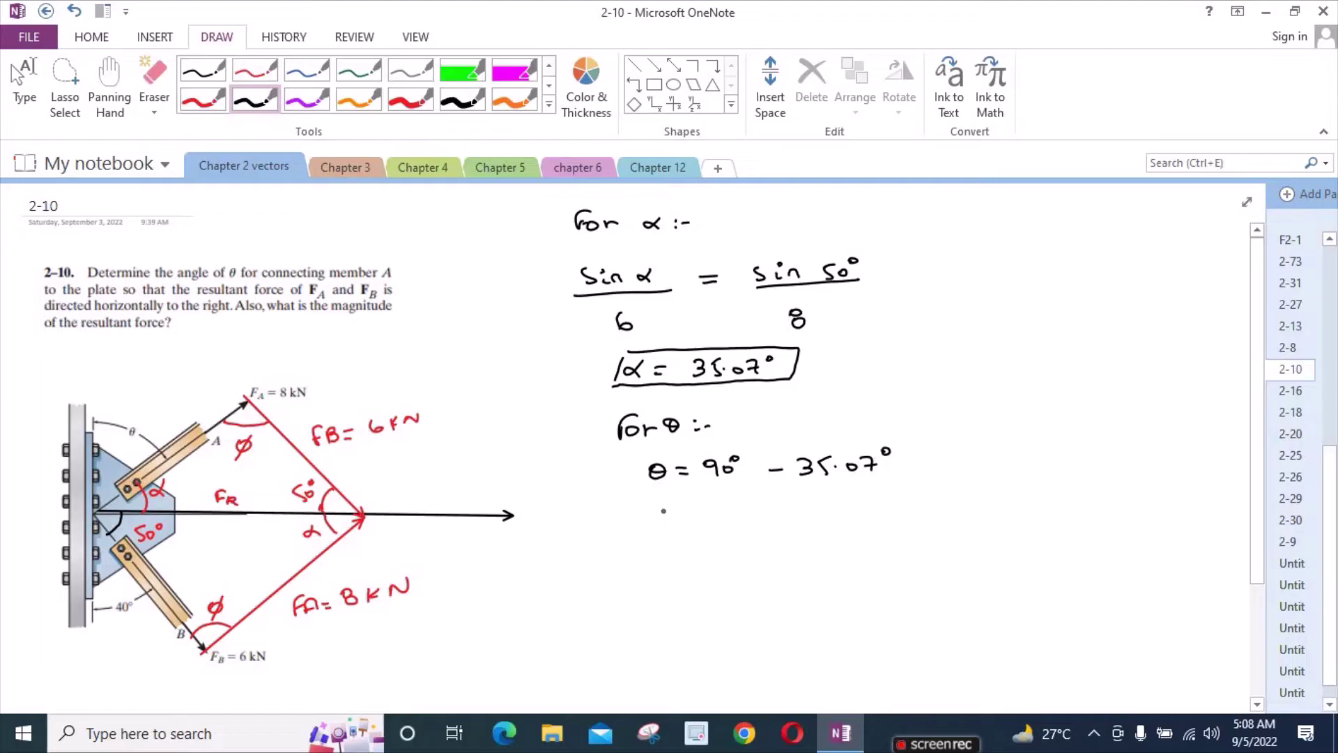
# Write θ = 54.93°, box it, and mark it 'Ans I' in red.
pyautogui.moveTo(669, 506)
pyautogui.mouseDown()
pyautogui.moveTo(662, 521)
pyautogui.moveTo(671, 506)
pyautogui.mouseUp()
pyautogui.moveTo(655, 513); pyautogui.dragTo(677, 512)
pyautogui.moveTo(695, 511); pyautogui.dragTo(712, 510)
pyautogui.moveTo(736, 510)
pyautogui.mouseDown()
pyautogui.moveTo(725, 523)
pyautogui.moveTo(802, 522)
pyautogui.moveTo(807, 503)
pyautogui.mouseUp()
pyautogui.moveTo(647, 492)
pyautogui.mouseDown()
pyautogui.moveTo(642, 530)
pyautogui.moveTo(834, 488)
pyautogui.moveTo(805, 526)
pyautogui.moveTo(646, 531)
pyautogui.mouseUp()
pyautogui.click(202, 99)
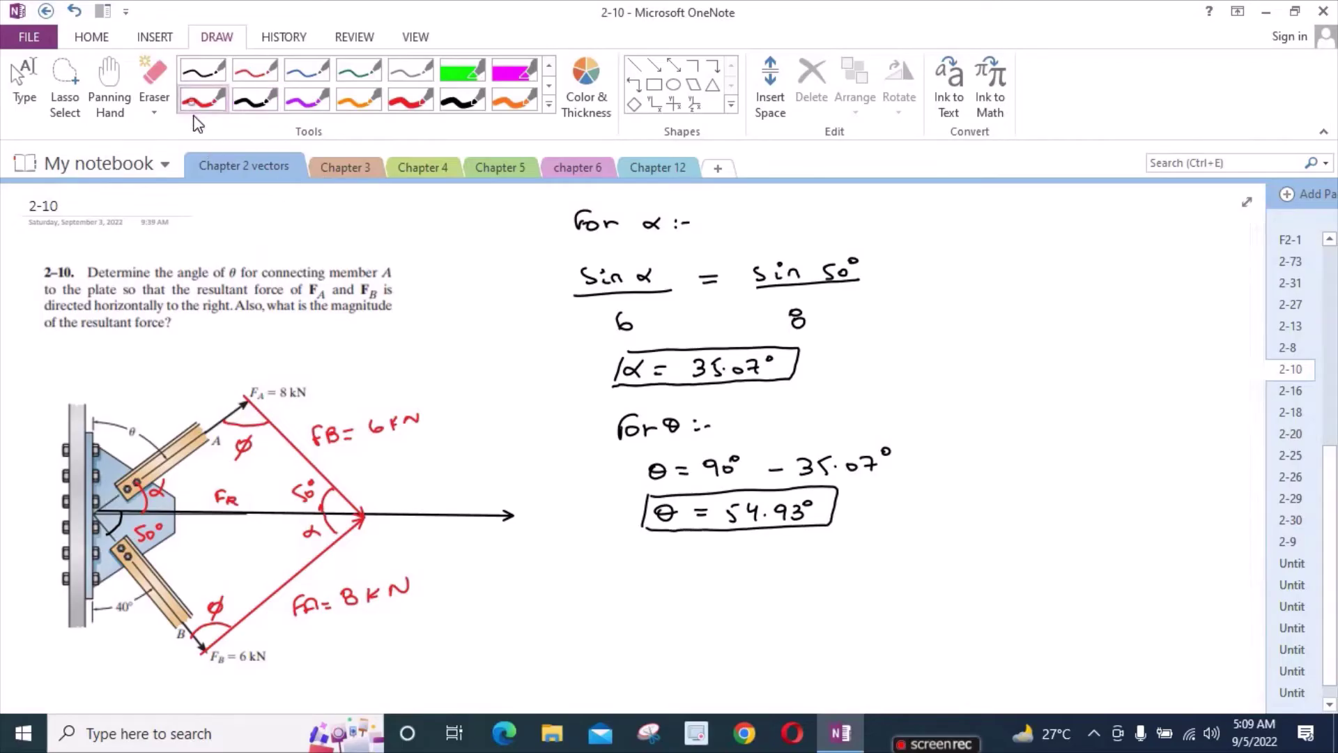
pyautogui.moveTo(853, 523)
pyautogui.mouseDown()
pyautogui.moveTo(906, 501)
pyautogui.moveTo(921, 519)
pyautogui.mouseUp()
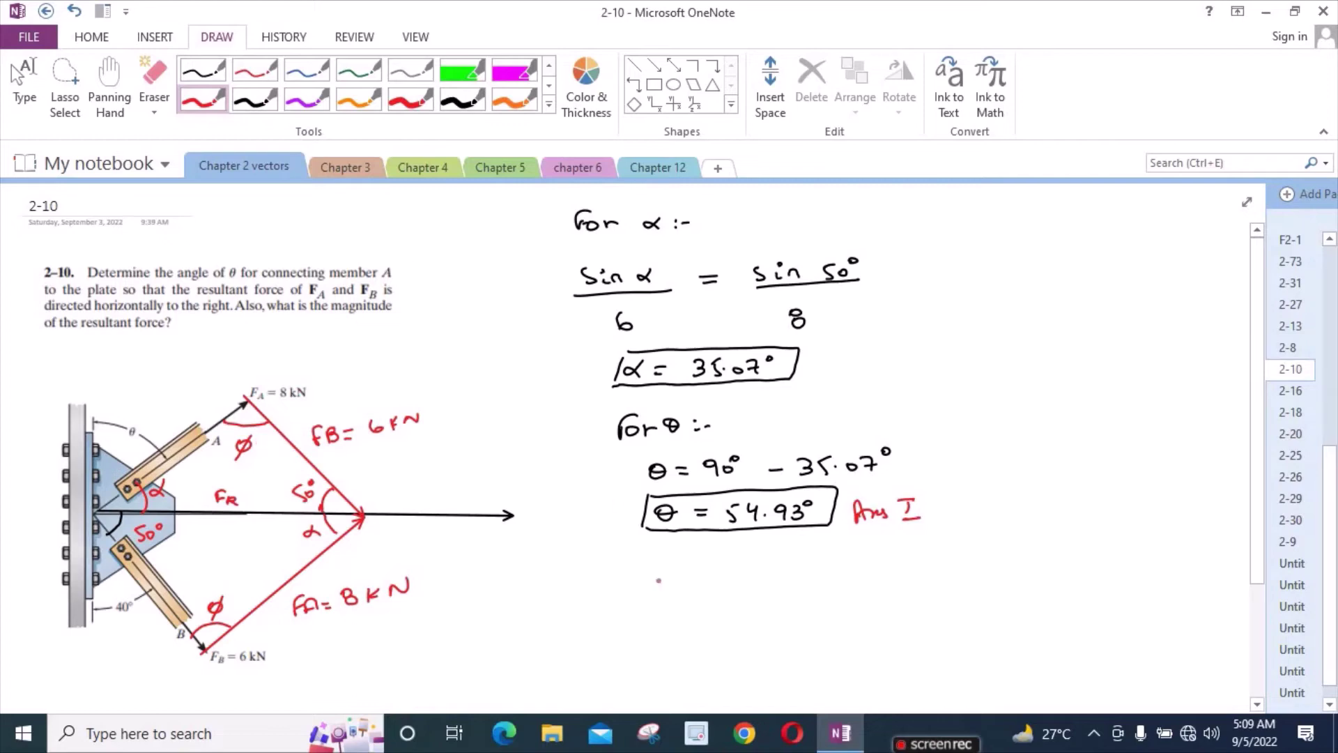
# Add a red 'For φ' heading and label diagram points O, A and B in black.
pyautogui.moveTo(622, 563)
pyautogui.mouseDown()
pyautogui.moveTo(618, 583)
pyautogui.moveTo(648, 584)
pyautogui.moveTo(690, 578)
pyautogui.moveTo(697, 558)
pyautogui.mouseUp()
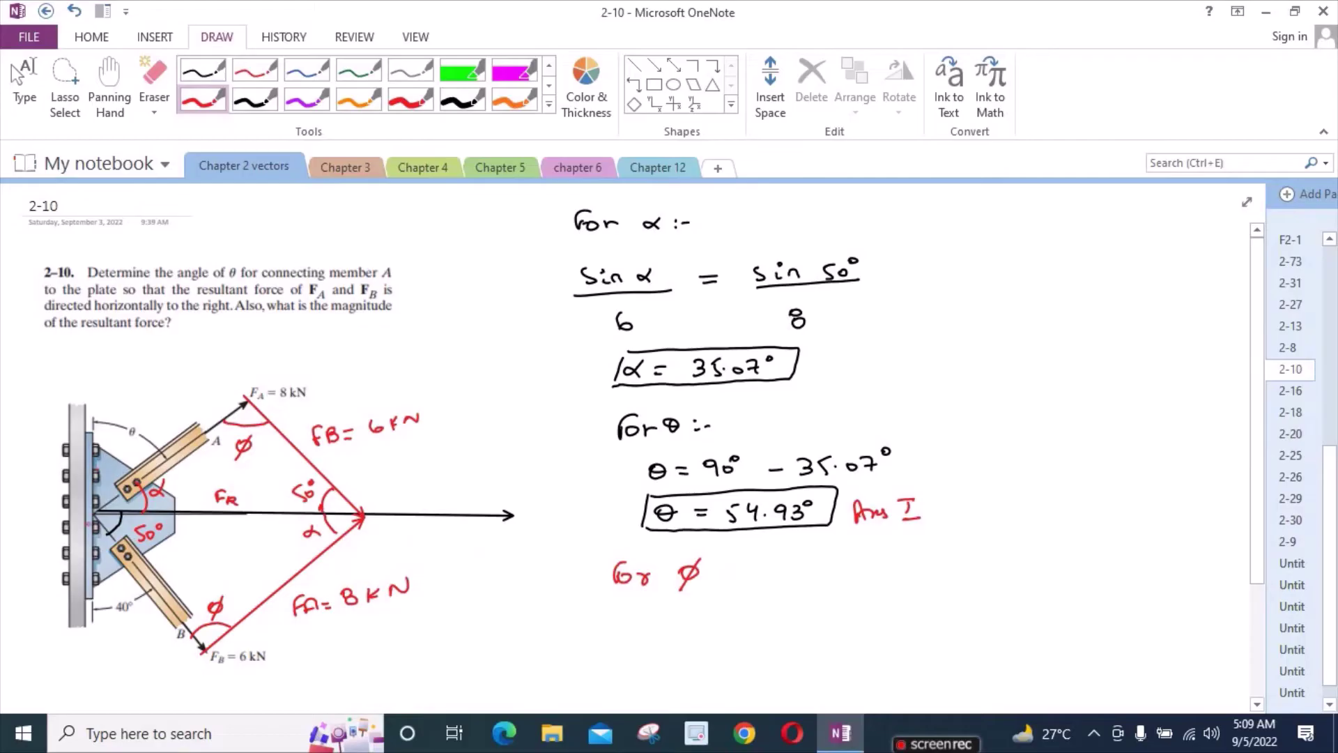
pyautogui.click(254, 99)
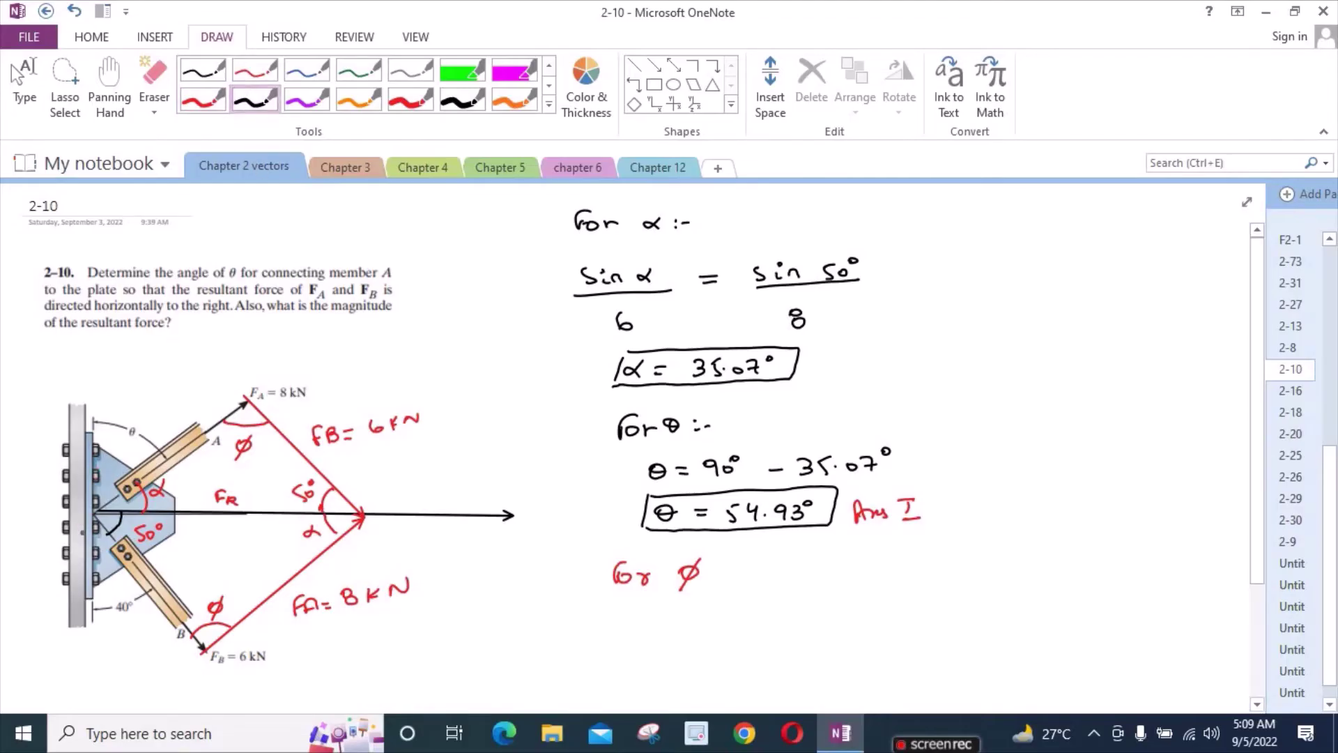
pyautogui.moveTo(46, 517); pyautogui.dragTo(49, 516)
pyautogui.moveTo(239, 384)
pyautogui.mouseDown()
pyautogui.moveTo(245, 366)
pyautogui.moveTo(253, 381)
pyautogui.mouseUp()
pyautogui.moveTo(241, 376); pyautogui.dragTo(256, 374)
pyautogui.moveTo(375, 508)
pyautogui.mouseDown()
pyautogui.moveTo(375, 493)
pyautogui.moveTo(376, 507)
pyautogui.mouseUp()
# Write 'Consider Δ OAB' and the angle sum 180° − 50° − 35.07°.
pyautogui.moveTo(629, 610)
pyautogui.mouseDown()
pyautogui.moveTo(747, 618)
pyautogui.moveTo(834, 603)
pyautogui.moveTo(843, 614)
pyautogui.mouseUp()
pyautogui.moveTo(733, 575); pyautogui.dragTo(743, 574)
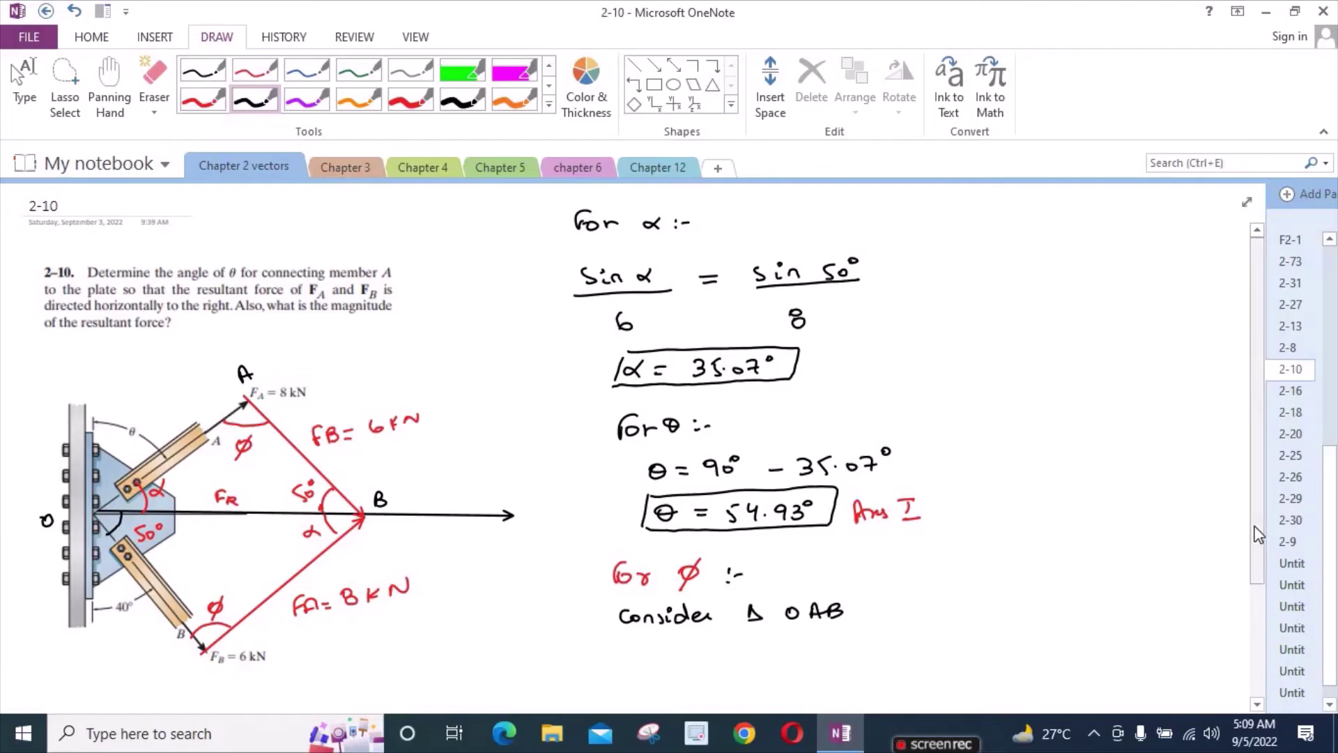
pyautogui.scroll(-2, 1261, 568)
pyautogui.moveTo(646, 584)
pyautogui.mouseDown()
pyautogui.moveTo(649, 604)
pyautogui.moveTo(693, 587)
pyautogui.moveTo(742, 606)
pyautogui.moveTo(759, 588)
pyautogui.mouseUp()
pyautogui.click(709, 599)
pyautogui.click(718, 599)
pyautogui.moveTo(771, 593); pyautogui.dragTo(780, 586)
pyautogui.moveTo(788, 599); pyautogui.dragTo(803, 598)
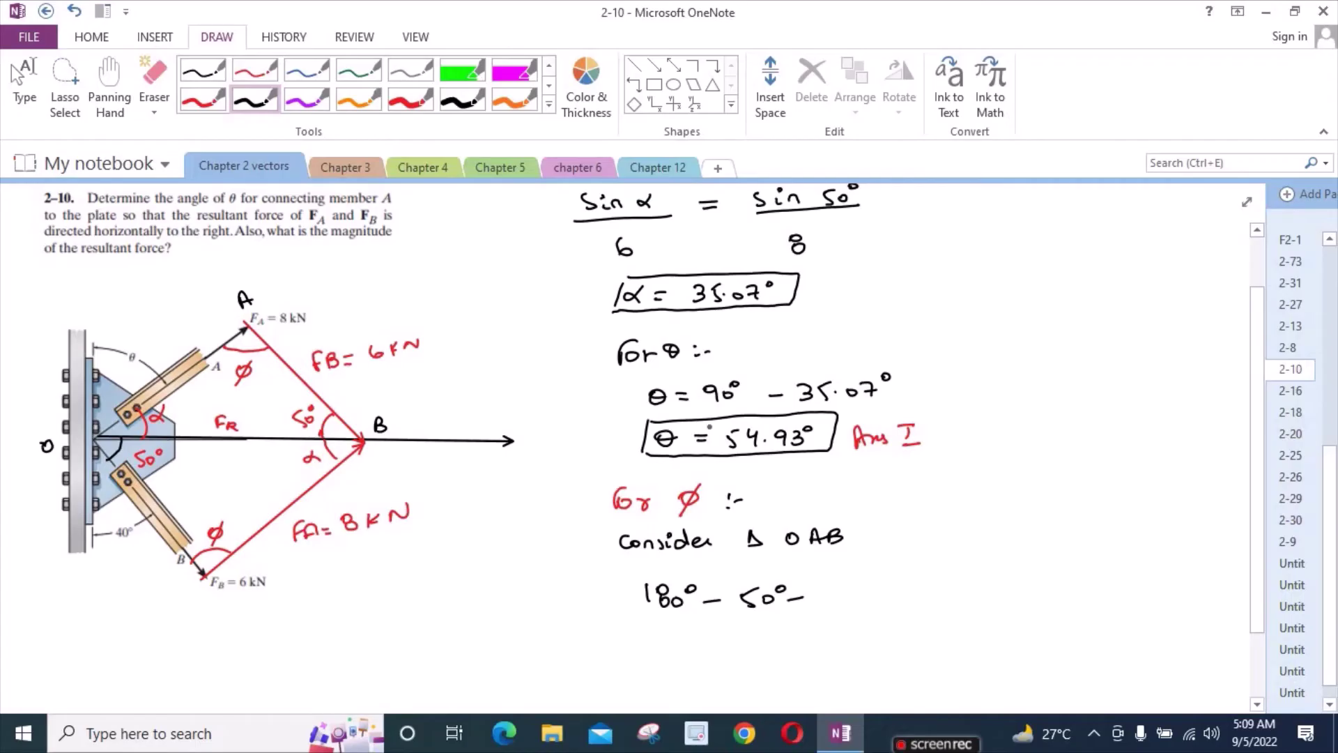
pyautogui.moveTo(817, 587); pyautogui.dragTo(819, 607)
pyautogui.moveTo(835, 591)
pyautogui.mouseDown()
pyautogui.moveTo(842, 605)
pyautogui.moveTo(847, 585)
pyautogui.moveTo(877, 604)
pyautogui.moveTo(884, 594)
pyautogui.mouseUp()
pyautogui.click(865, 599)
pyautogui.moveTo(896, 586)
pyautogui.mouseDown()
pyautogui.moveTo(906, 604)
pyautogui.moveTo(920, 584)
pyautogui.moveTo(972, 592)
pyautogui.mouseUp()
# Complete the angle sum with φ = 94.93°.
pyautogui.moveTo(958, 600)
pyautogui.mouseDown()
pyautogui.moveTo(1007, 586)
pyautogui.moveTo(998, 613)
pyautogui.moveTo(1058, 598)
pyautogui.mouseUp()
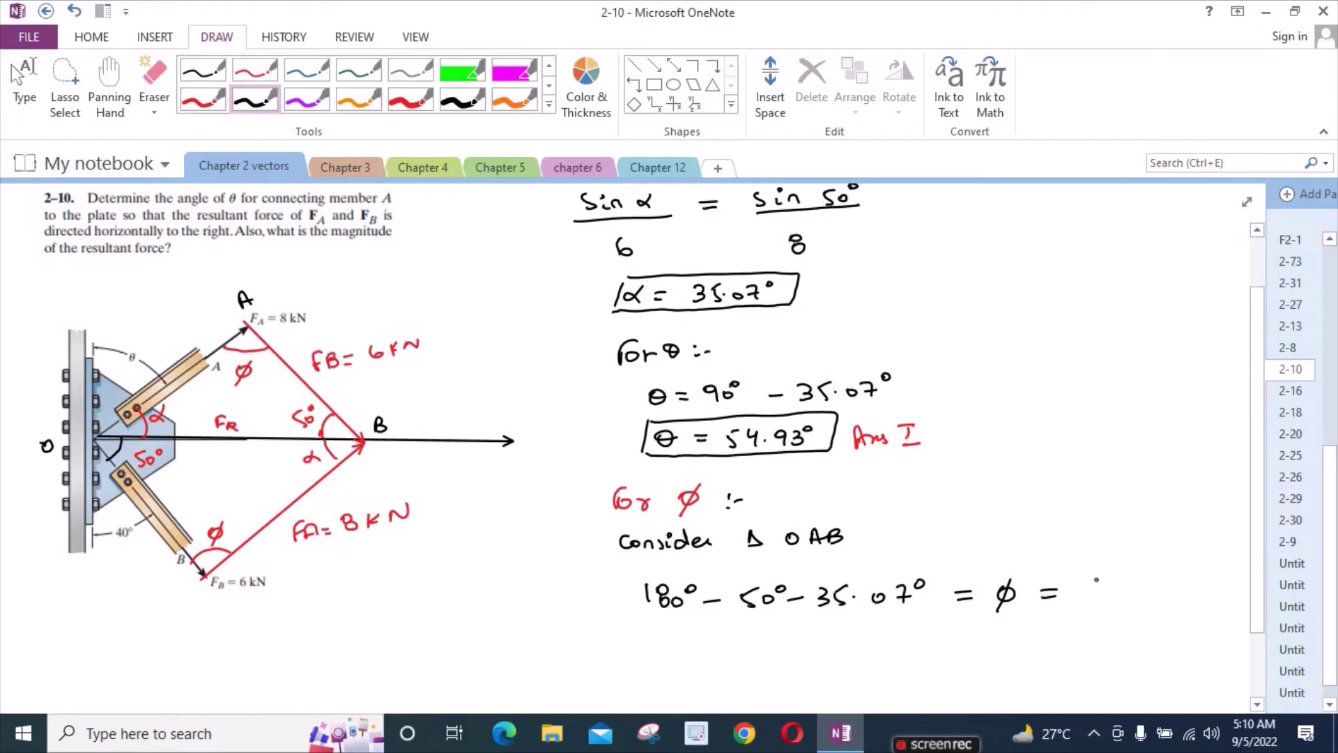
pyautogui.moveTo(1080, 589)
pyautogui.mouseDown()
pyautogui.moveTo(1119, 603)
pyautogui.moveTo(1154, 592)
pyautogui.moveTo(1152, 608)
pyautogui.mouseUp()
pyautogui.click(1130, 596)
pyautogui.moveTo(1162, 589); pyautogui.dragTo(1160, 606)
pyautogui.moveTo(1176, 578); pyautogui.dragTo(1176, 580)
pyautogui.scroll(-1, 1256, 630)
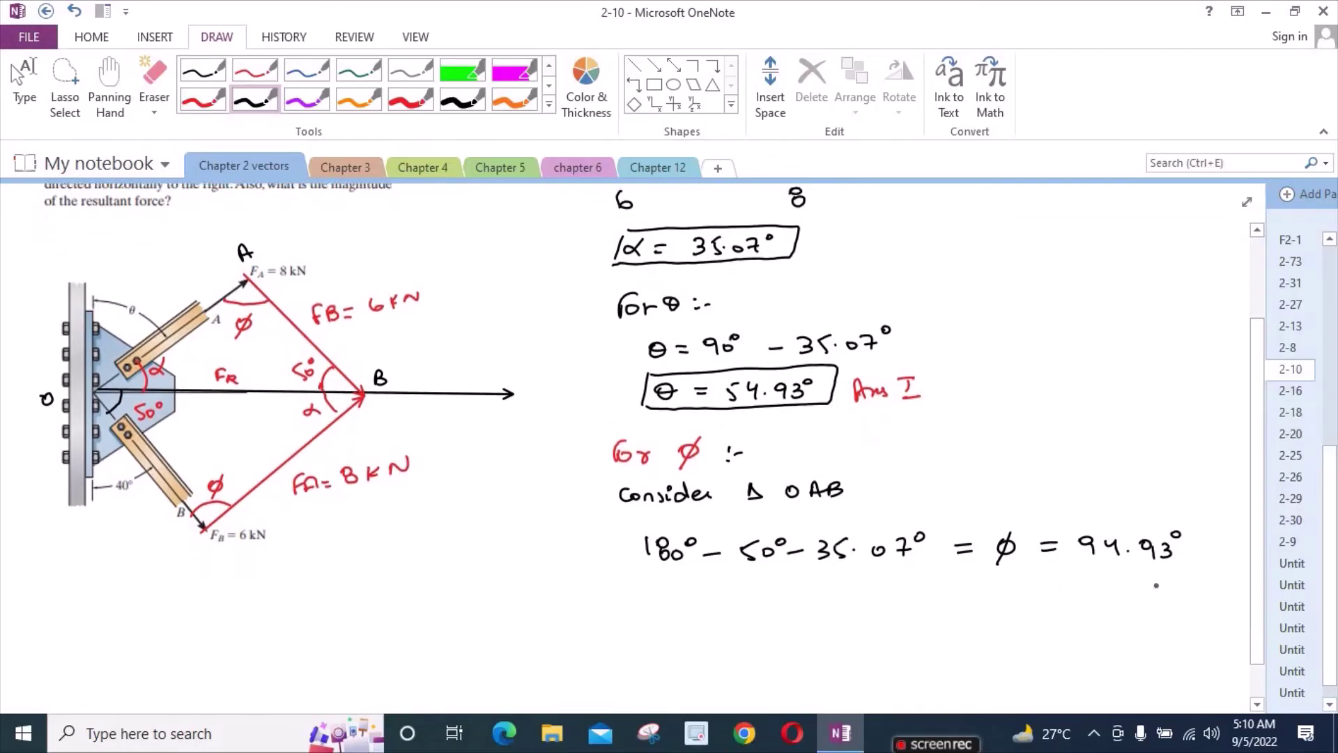
pyautogui.click(411, 99)
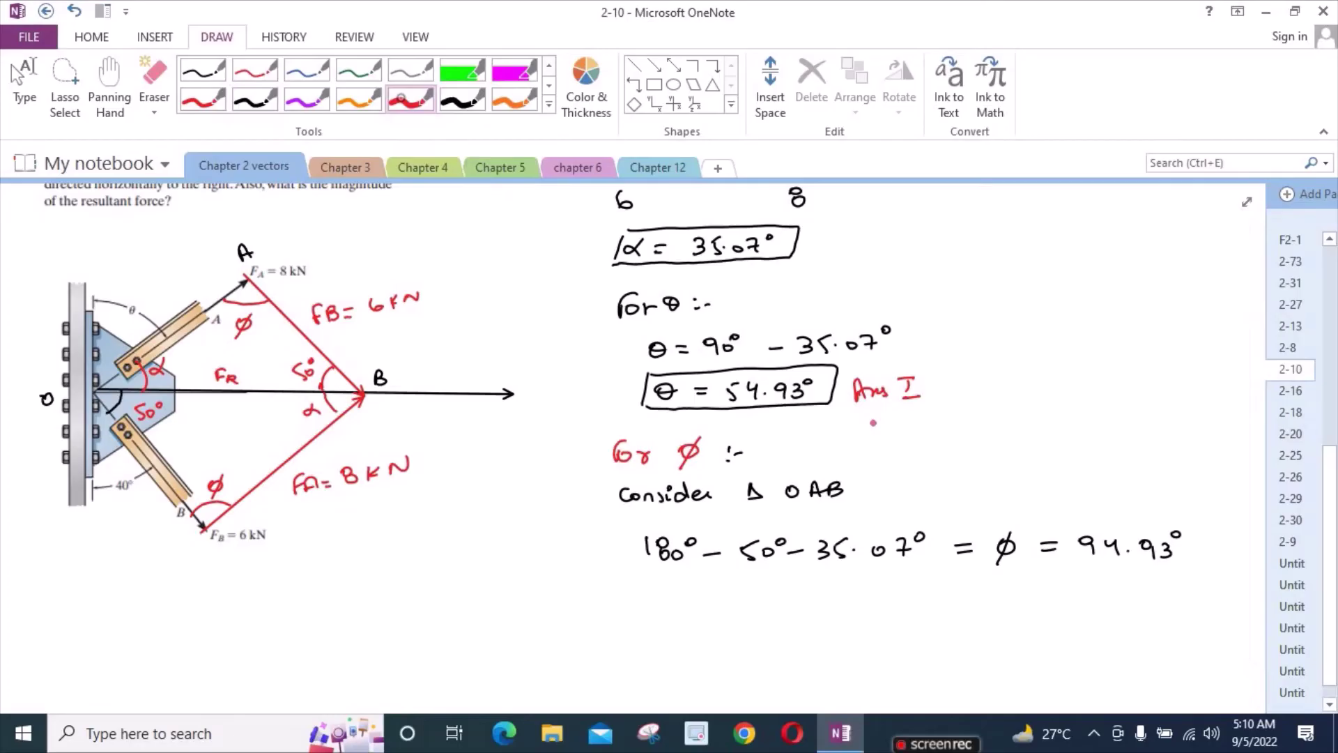
# Write the cosine rule FR = √(6² + 8² − 2(6)(8) cos 94.93°).
pyautogui.scroll(-1, 1249, 580)
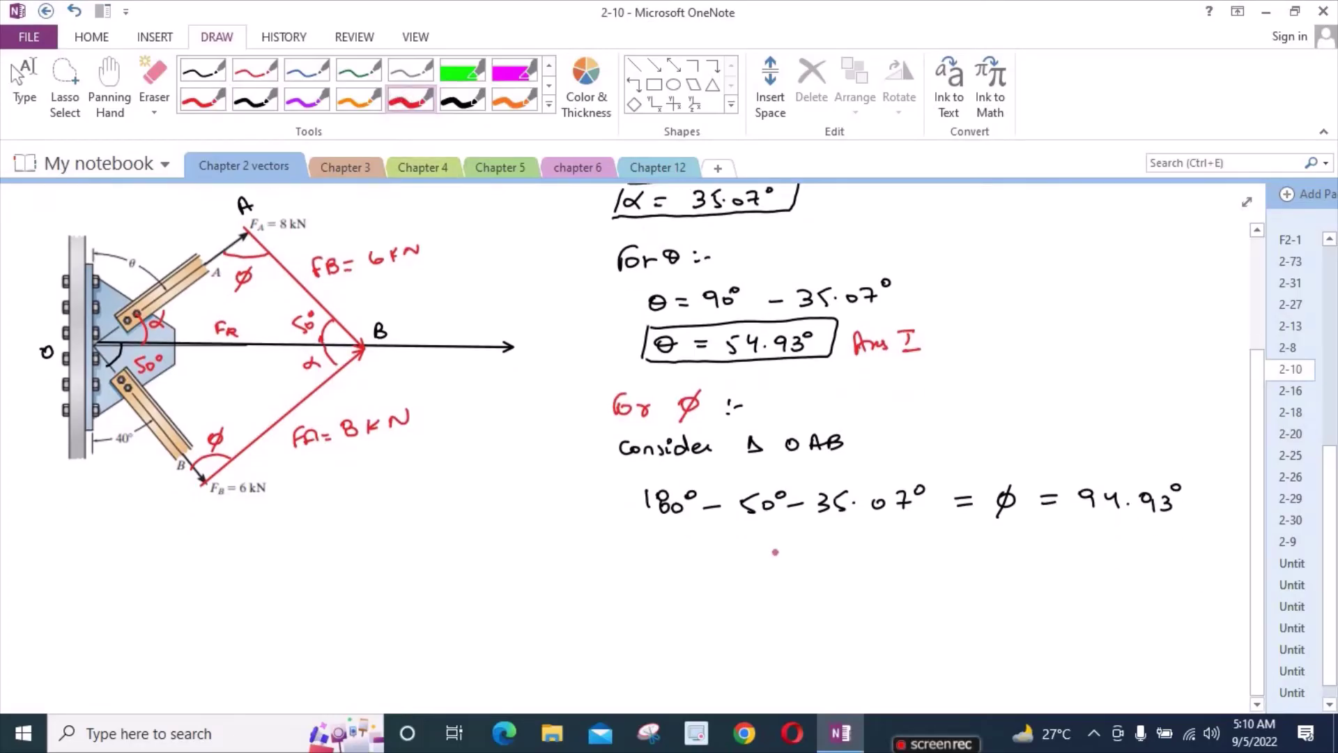
pyautogui.moveTo(608, 550)
pyautogui.mouseDown()
pyautogui.moveTo(607, 562)
pyautogui.moveTo(627, 538)
pyautogui.moveTo(631, 561)
pyautogui.moveTo(739, 540)
pyautogui.moveTo(1108, 535)
pyautogui.mouseUp()
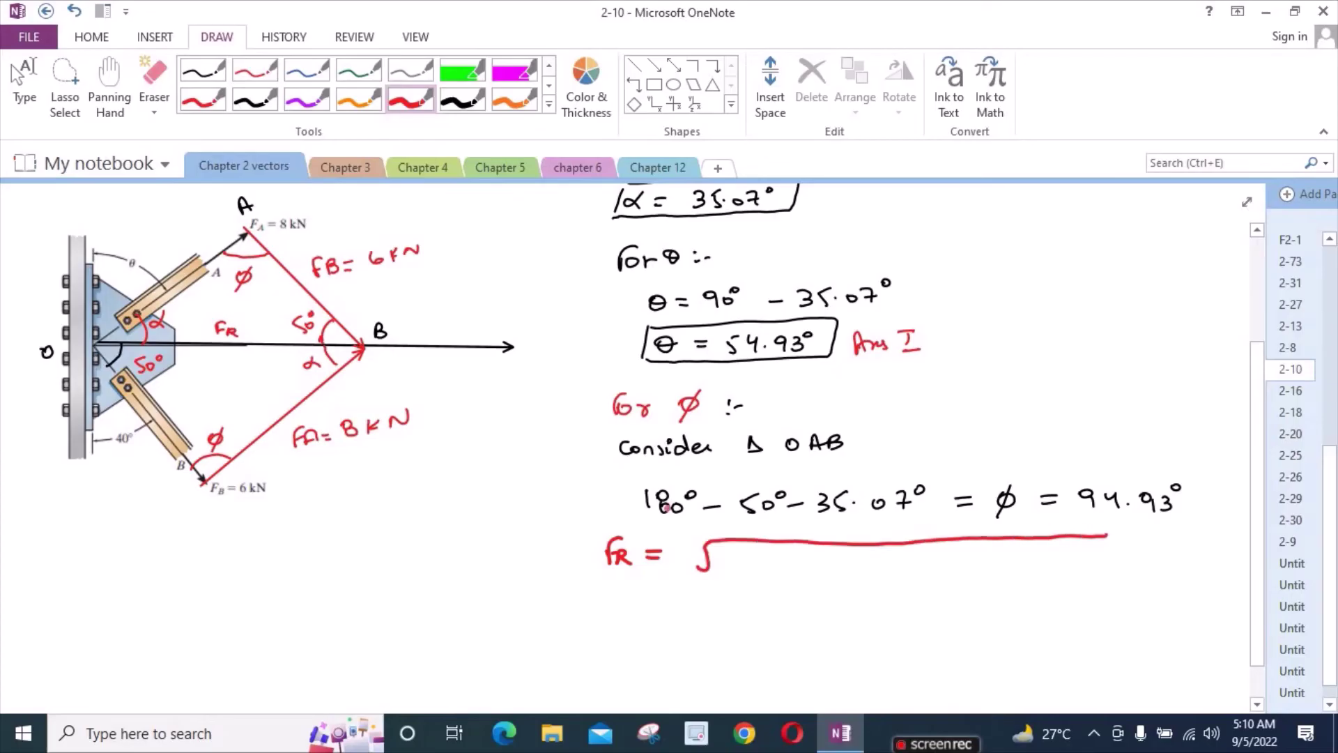
pyautogui.click(255, 100)
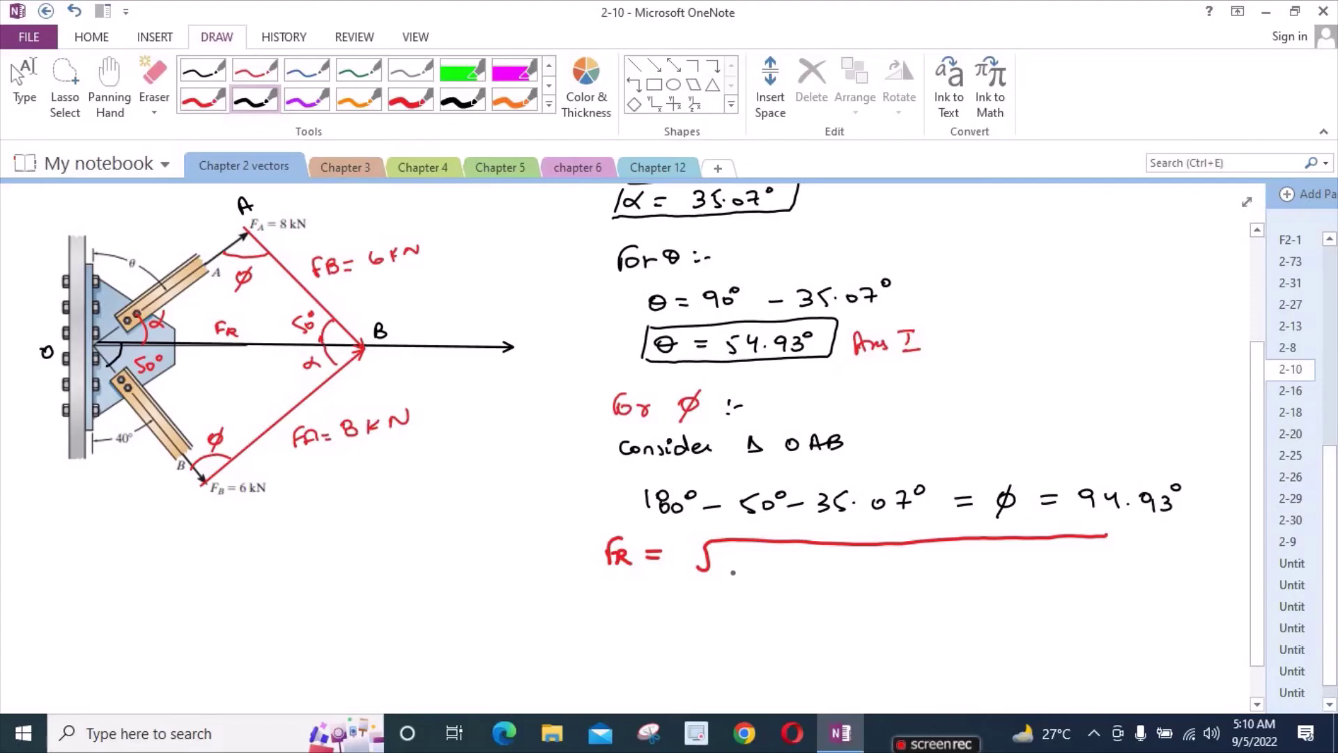
pyautogui.moveTo(732, 560)
pyautogui.mouseDown()
pyautogui.moveTo(725, 568)
pyautogui.moveTo(772, 569)
pyautogui.mouseUp()
pyautogui.moveTo(765, 562)
pyautogui.mouseDown()
pyautogui.moveTo(765, 576)
pyautogui.moveTo(794, 574)
pyautogui.mouseUp()
pyautogui.moveTo(806, 555); pyautogui.dragTo(818, 564)
pyautogui.moveTo(833, 566); pyautogui.dragTo(910, 570)
pyautogui.moveTo(921, 557)
pyautogui.mouseDown()
pyautogui.moveTo(924, 578)
pyautogui.moveTo(992, 577)
pyautogui.mouseUp()
pyautogui.moveTo(1016, 570)
pyautogui.mouseDown()
pyautogui.moveTo(1120, 575)
pyautogui.moveTo(1134, 557)
pyautogui.moveTo(1074, 565)
pyautogui.moveTo(1132, 534)
pyautogui.mouseUp()
pyautogui.click(1092, 570)
# Write FR = 10.4 KN, box it, and mark it 'Ans II'.
pyautogui.moveTo(611, 612)
pyautogui.mouseDown()
pyautogui.moveTo(611, 634)
pyautogui.moveTo(628, 620)
pyautogui.moveTo(637, 631)
pyautogui.mouseUp()
pyautogui.moveTo(656, 628); pyautogui.dragTo(671, 636)
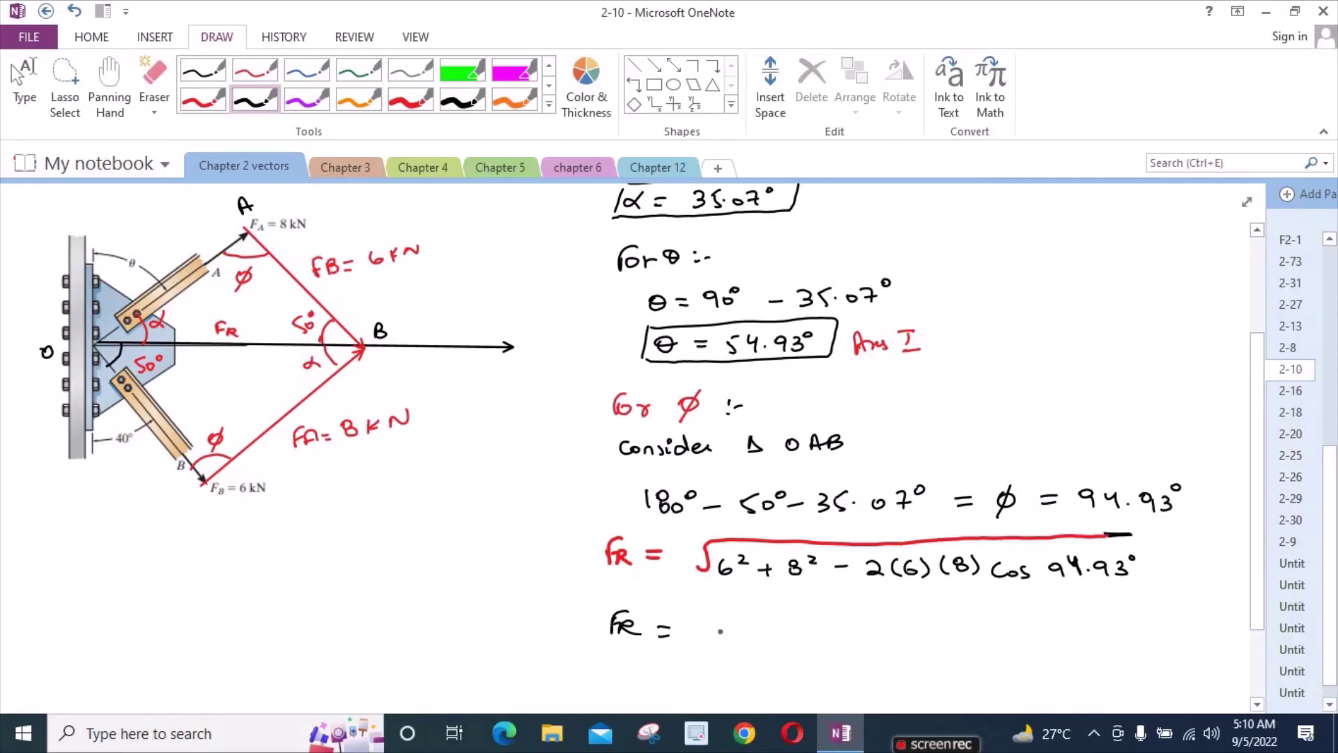
pyautogui.moveTo(712, 619); pyautogui.dragTo(713, 639)
pyautogui.moveTo(728, 625); pyautogui.dragTo(760, 631)
pyautogui.click(740, 632)
pyautogui.moveTo(763, 619)
pyautogui.mouseDown()
pyautogui.moveTo(762, 641)
pyautogui.moveTo(817, 642)
pyautogui.moveTo(846, 624)
pyautogui.mouseUp()
pyautogui.moveTo(600, 608)
pyautogui.mouseDown()
pyautogui.moveTo(598, 644)
pyautogui.moveTo(813, 611)
pyautogui.moveTo(871, 650)
pyautogui.moveTo(601, 651)
pyautogui.mouseUp()
pyautogui.moveTo(899, 649)
pyautogui.mouseDown()
pyautogui.moveTo(901, 630)
pyautogui.moveTo(918, 648)
pyautogui.moveTo(987, 642)
pyautogui.mouseUp()
pyautogui.moveTo(968, 625); pyautogui.dragTo(1000, 624)
pyautogui.moveTo(967, 648); pyautogui.dragTo(1009, 648)
pyautogui.scroll(3, 1251, 559)
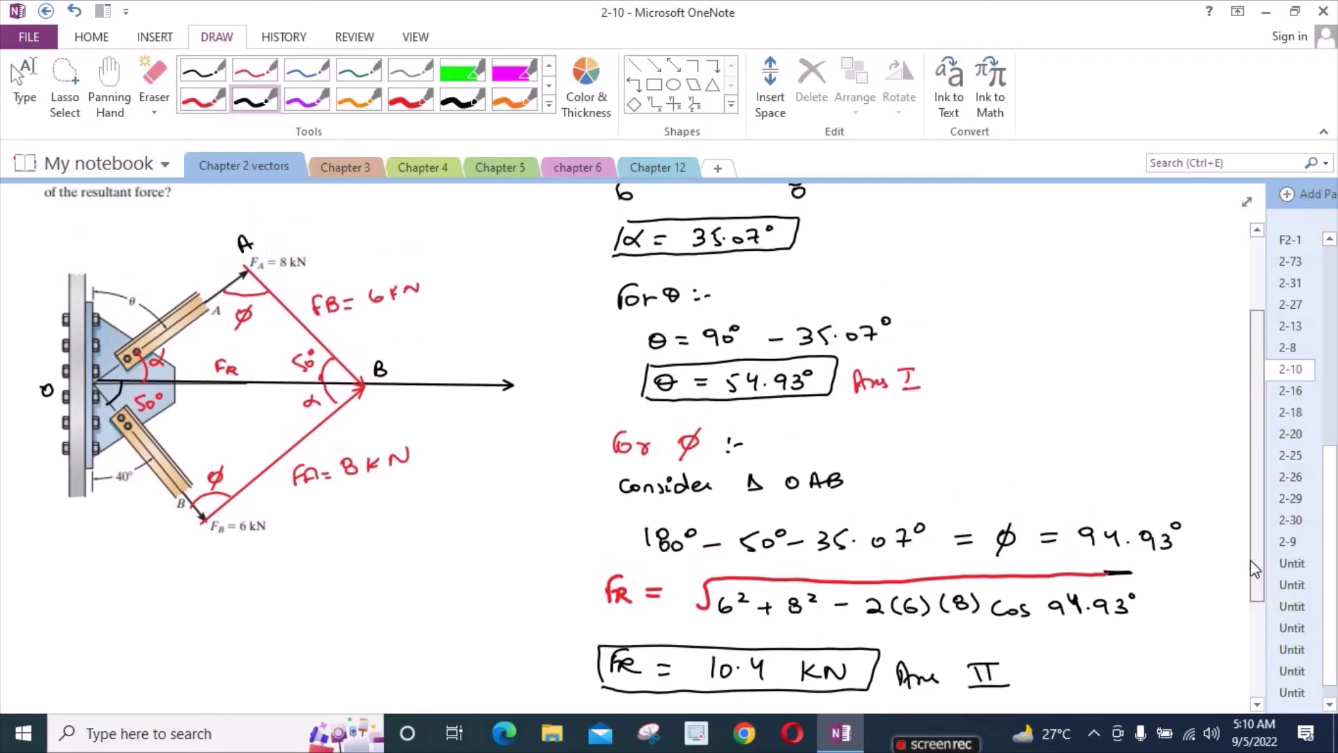
pyautogui.scroll(3, 1246, 540)
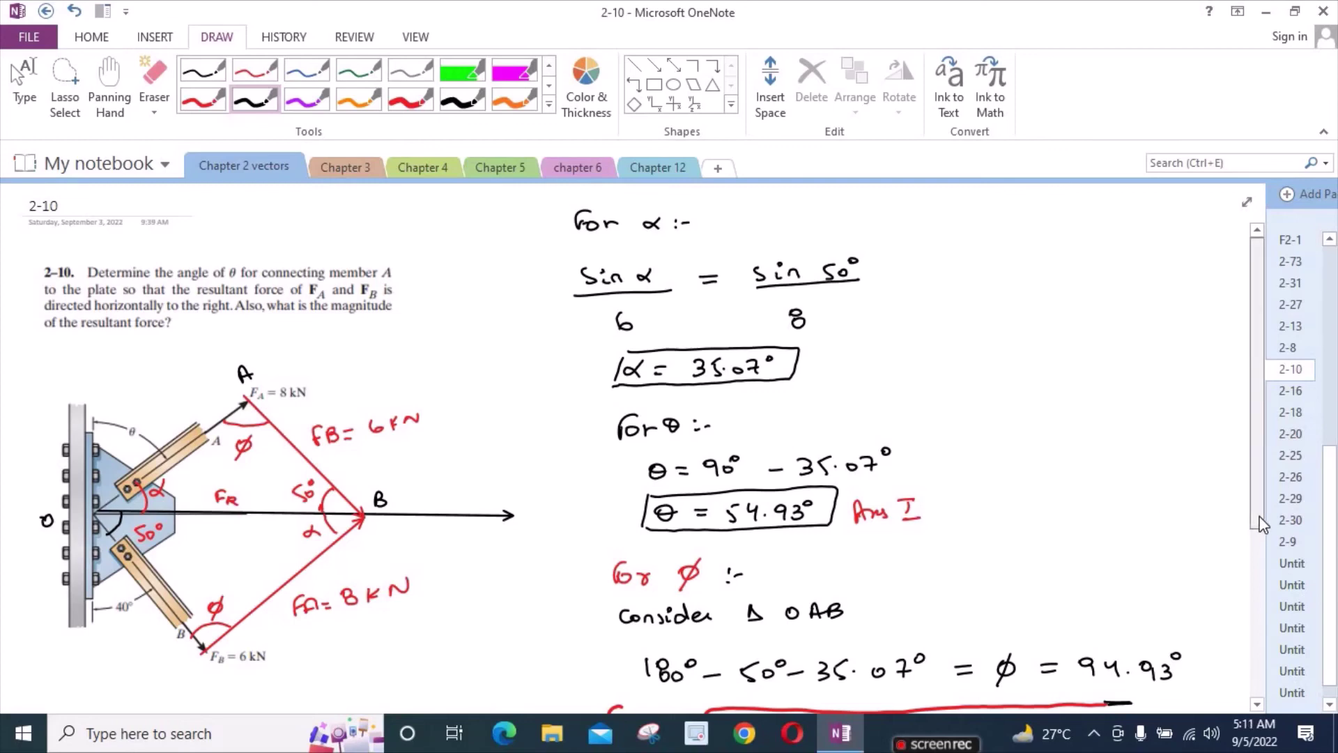
pyautogui.scroll(-3, 1252, 536)
pyautogui.scroll(-4, 1253, 568)
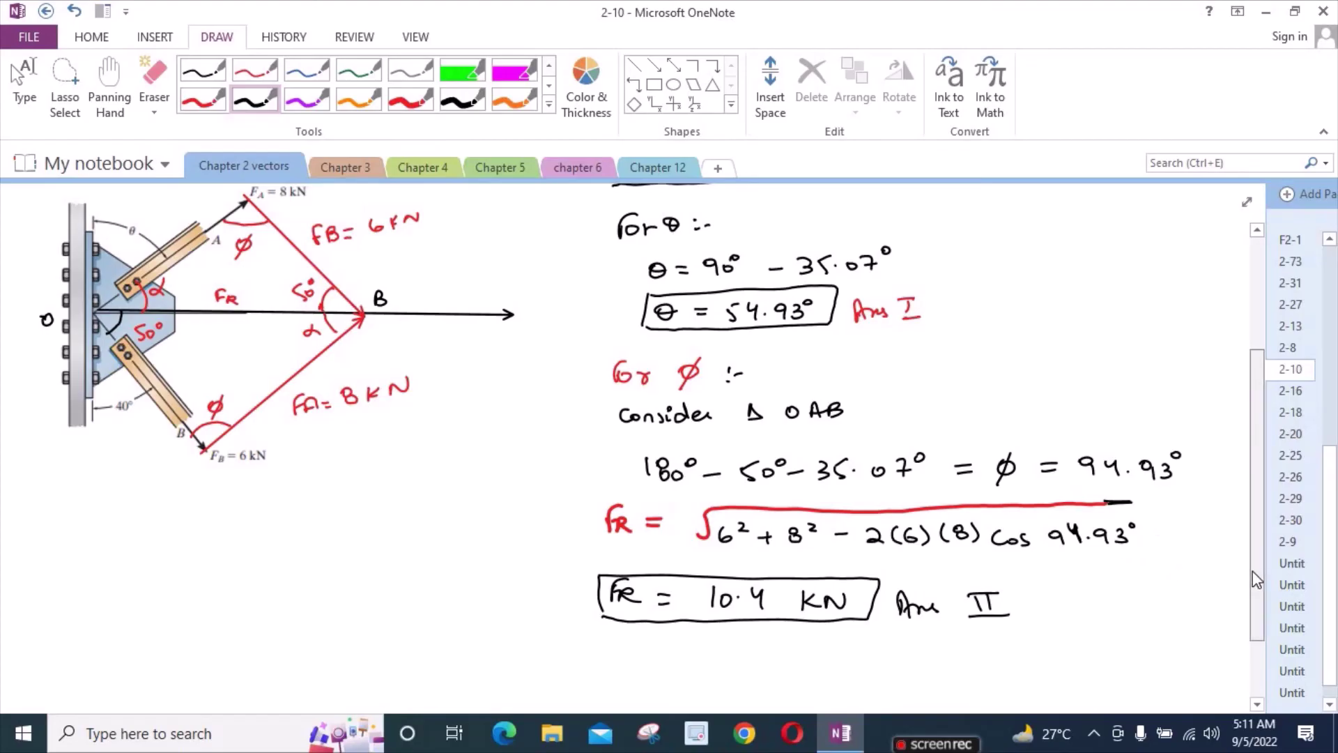
pyautogui.scroll(5, 1253, 571)
pyautogui.scroll(4, 1258, 529)
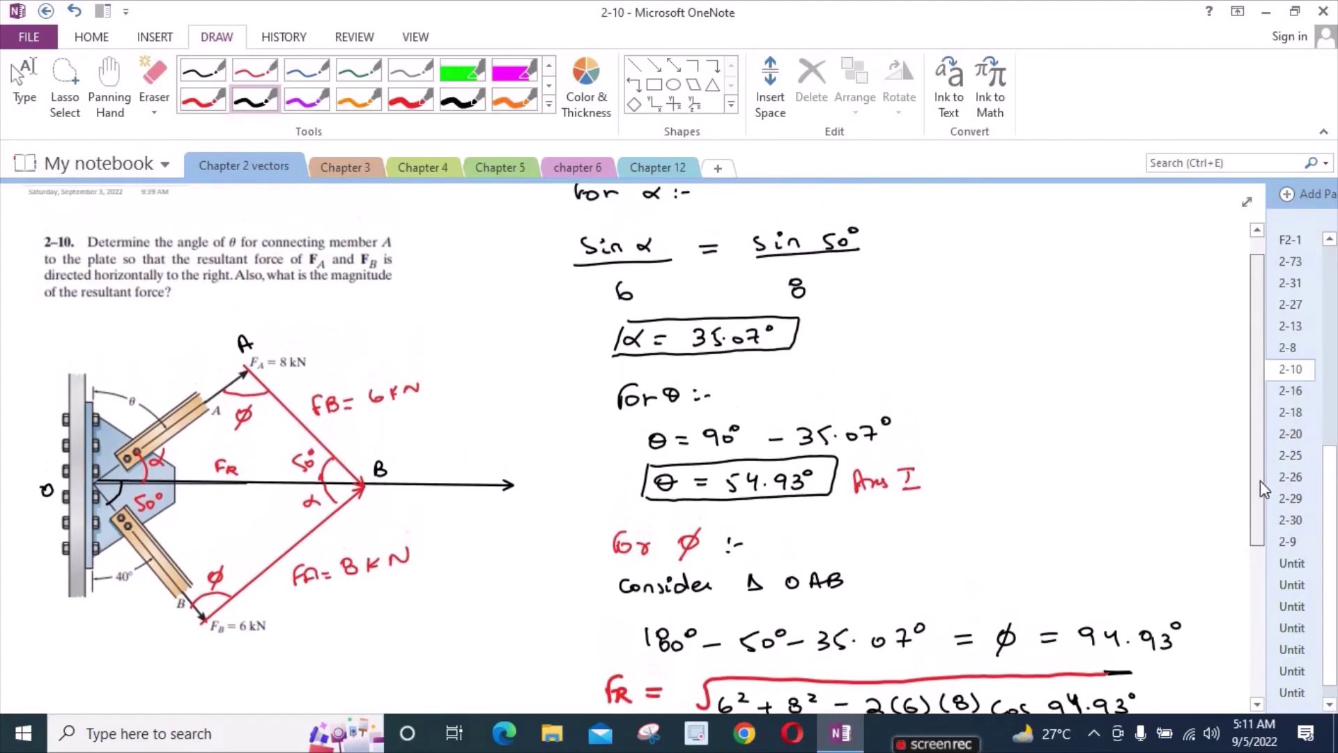